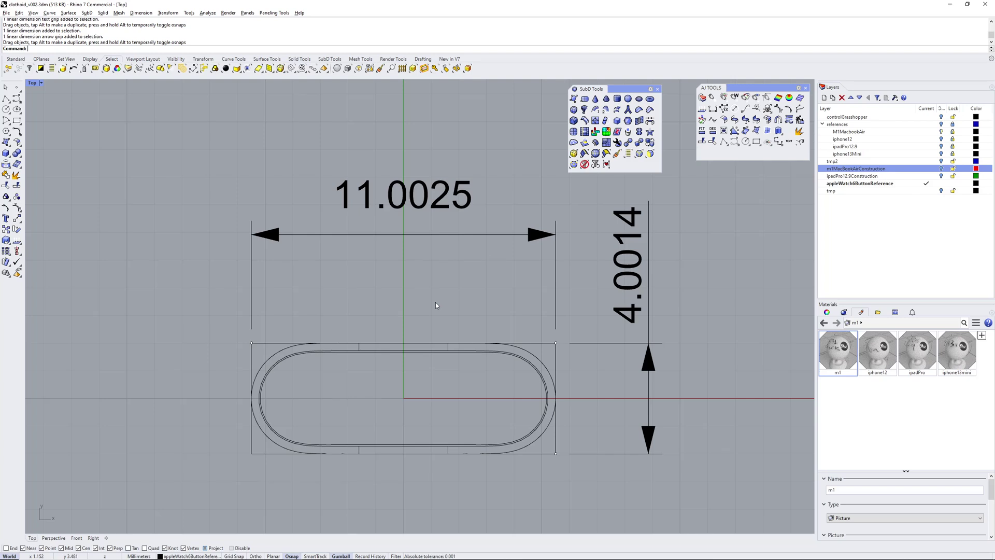
Examine the Apple Watch button reference outline, its inner offset curves and its overall width and height dimensions.
{"action": "right_click_drag", "start_coordinate": [435, 303], "coordinate": [451, 291]}
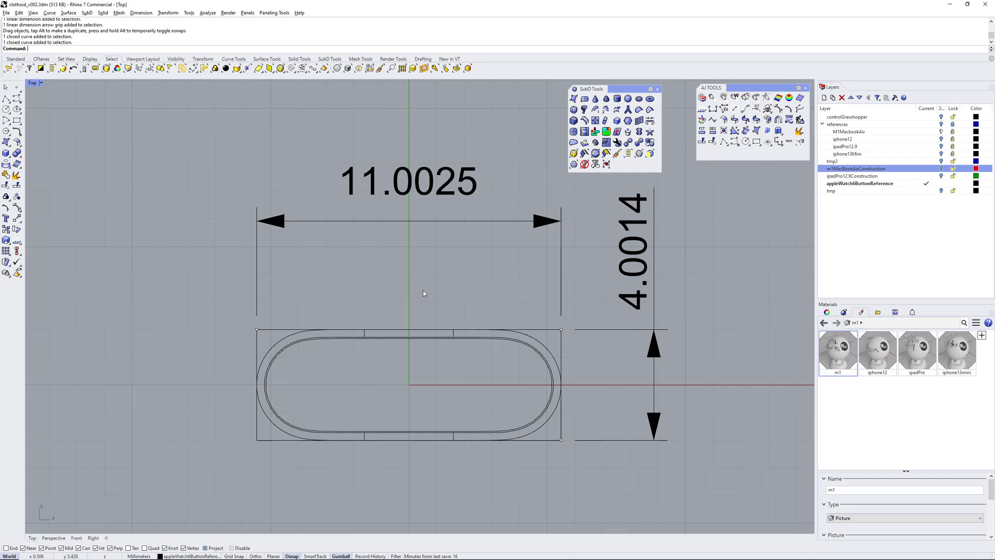
{"action": "mouse_move", "coordinate": [423, 291]}
{"action": "right_mouse_down"}
{"action": "mouse_move", "coordinate": [427, 312]}
{"action": "mouse_move", "coordinate": [431, 301]}
{"action": "right_mouse_up"}
{"action": "scroll", "coordinate": [428, 294], "scroll_direction": "down", "scroll_amount": 1}
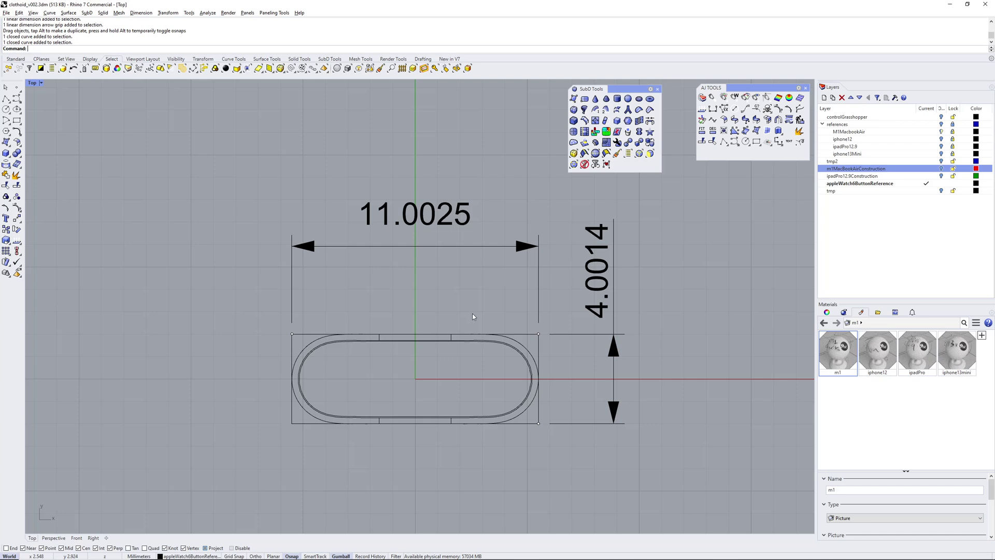
{"action": "scroll", "coordinate": [469, 315], "scroll_direction": "up", "scroll_amount": 2}
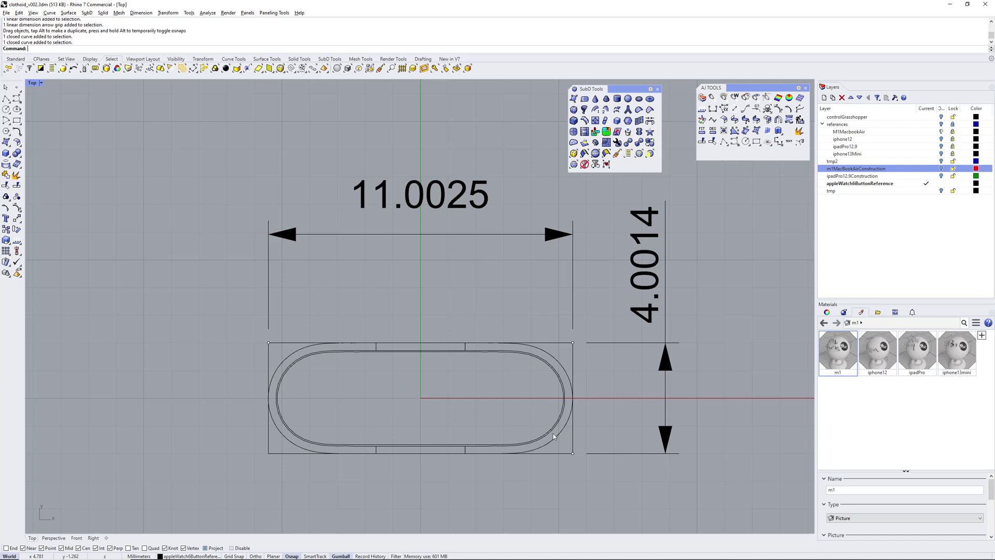
{"action": "right_click_drag", "start_coordinate": [472, 314], "coordinate": [456, 306]}
{"action": "scroll", "coordinate": [515, 365], "scroll_direction": "down", "scroll_amount": 2}
{"action": "scroll", "coordinate": [523, 358], "scroll_direction": "up", "scroll_amount": 4}
{"action": "right_click_drag", "start_coordinate": [509, 353], "coordinate": [511, 296]}
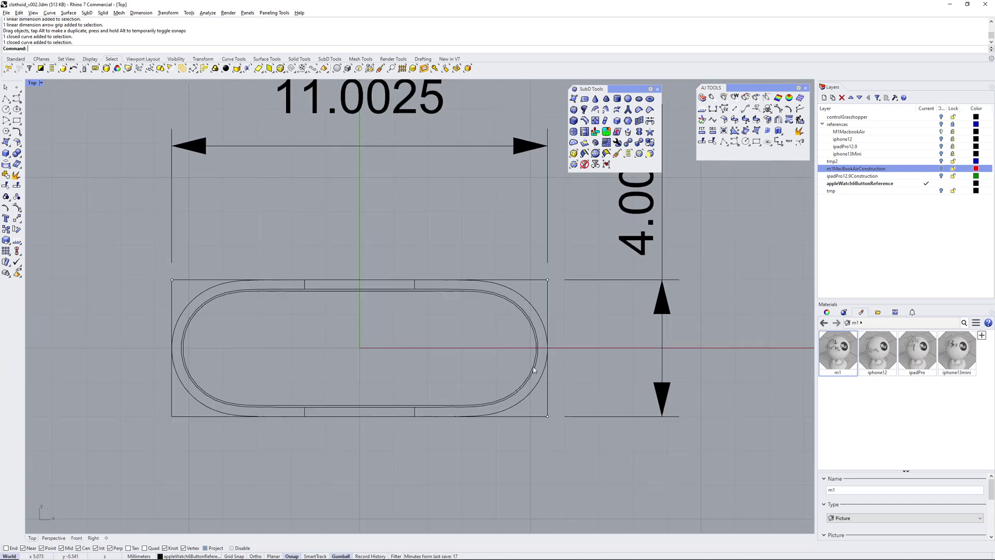
{"action": "scroll", "coordinate": [533, 367], "scroll_direction": "up", "scroll_amount": 2}
{"action": "right_click_drag", "start_coordinate": [390, 263], "coordinate": [435, 266]}
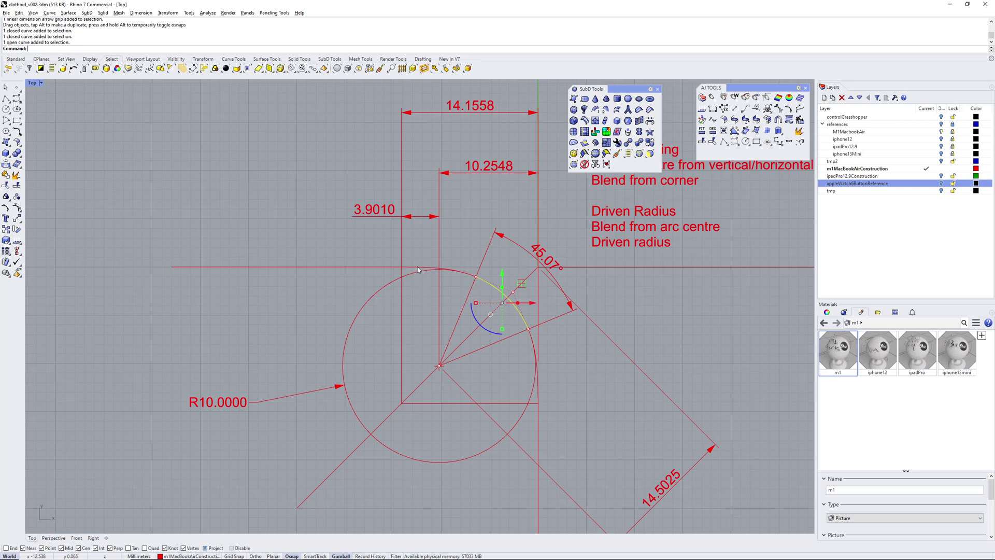
Examine the corner construction on the m1MacBookAirConstruction layer, including its upper blend curve, circle, dimensions and ratio notes.
{"action": "left_click", "coordinate": [418, 269]}
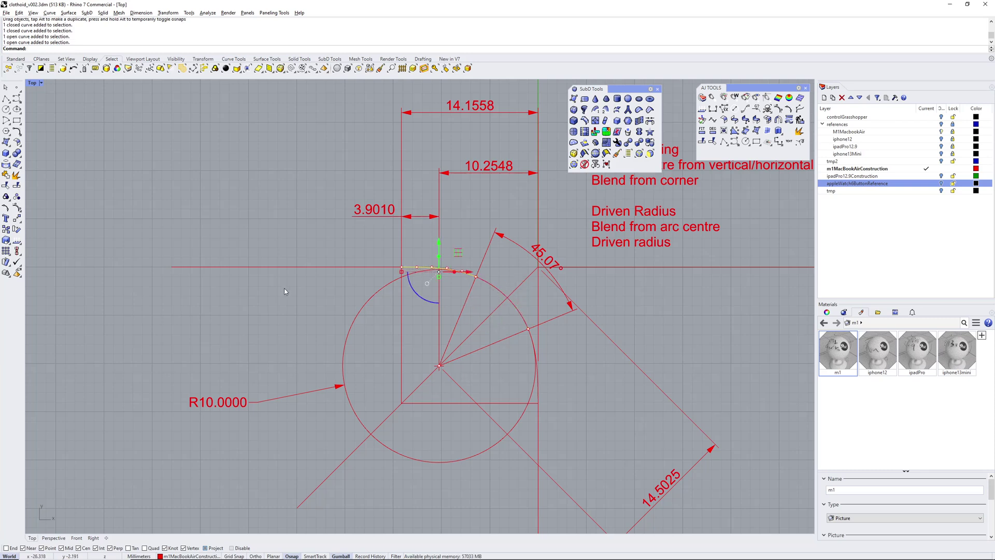
{"action": "key", "text": "Escape"}
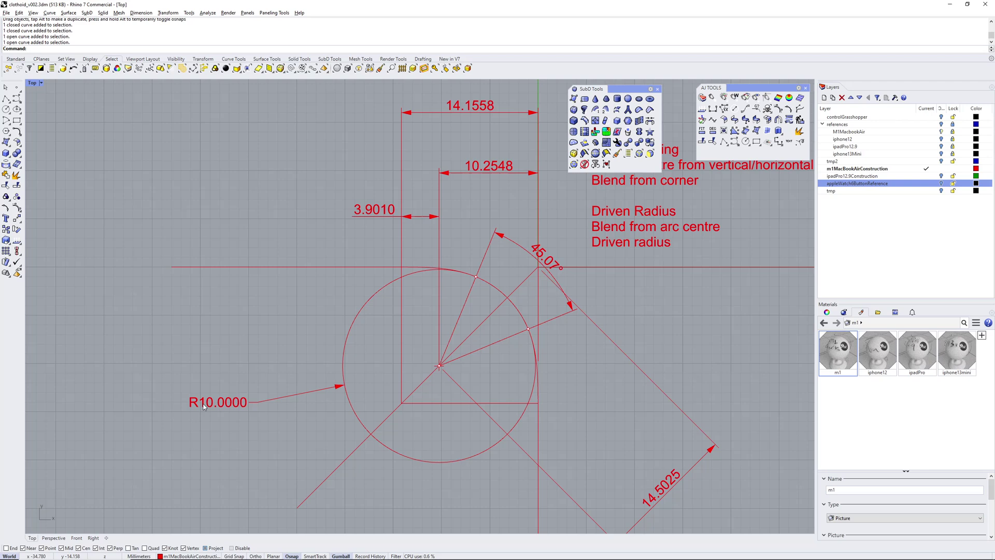
{"action": "right_click_drag", "start_coordinate": [370, 395], "coordinate": [368, 353]}
{"action": "scroll", "coordinate": [391, 323], "scroll_direction": "down", "scroll_amount": 2}
{"action": "right_click_drag", "start_coordinate": [410, 314], "coordinate": [394, 364]}
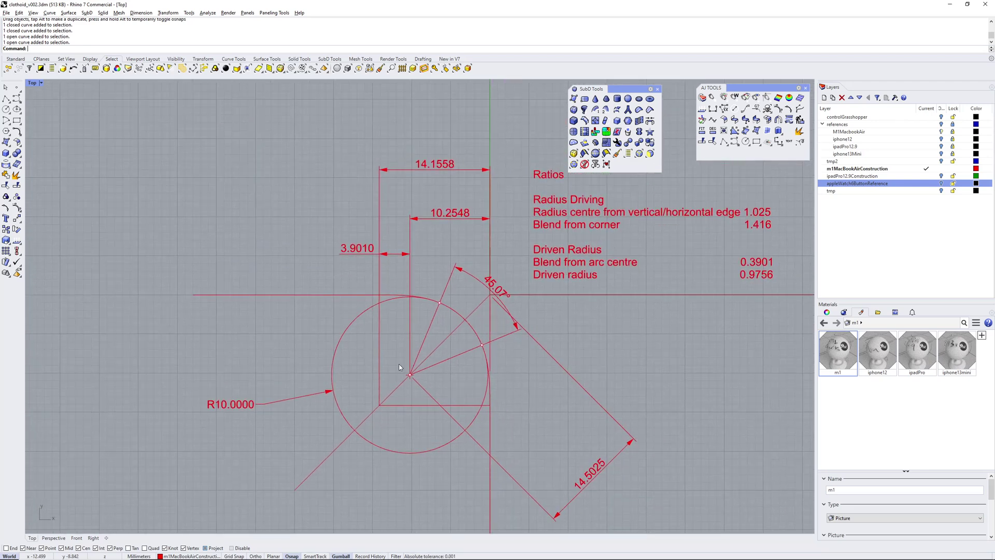
{"action": "scroll", "coordinate": [495, 402], "scroll_direction": "up", "scroll_amount": 2}
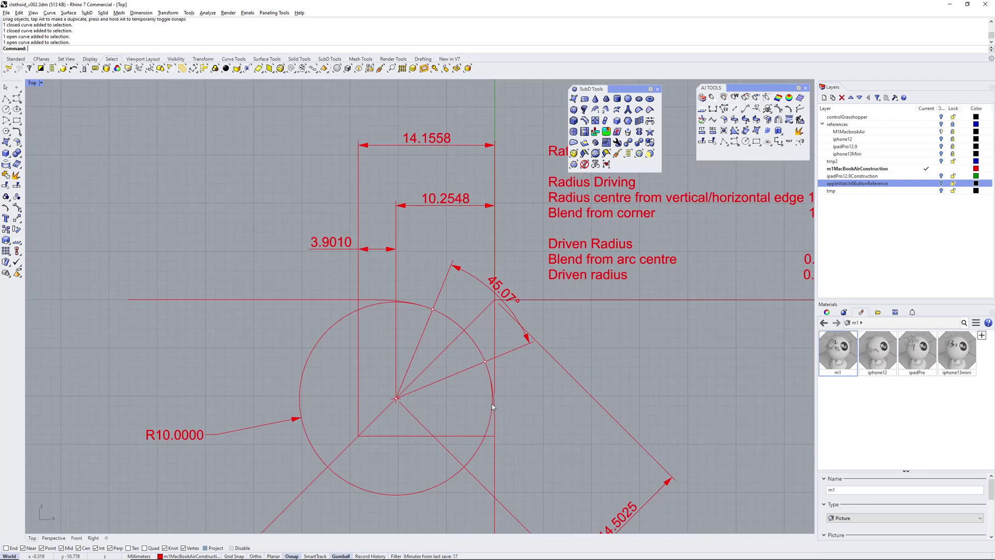
{"action": "scroll", "coordinate": [495, 404], "scroll_direction": "down", "scroll_amount": 1}
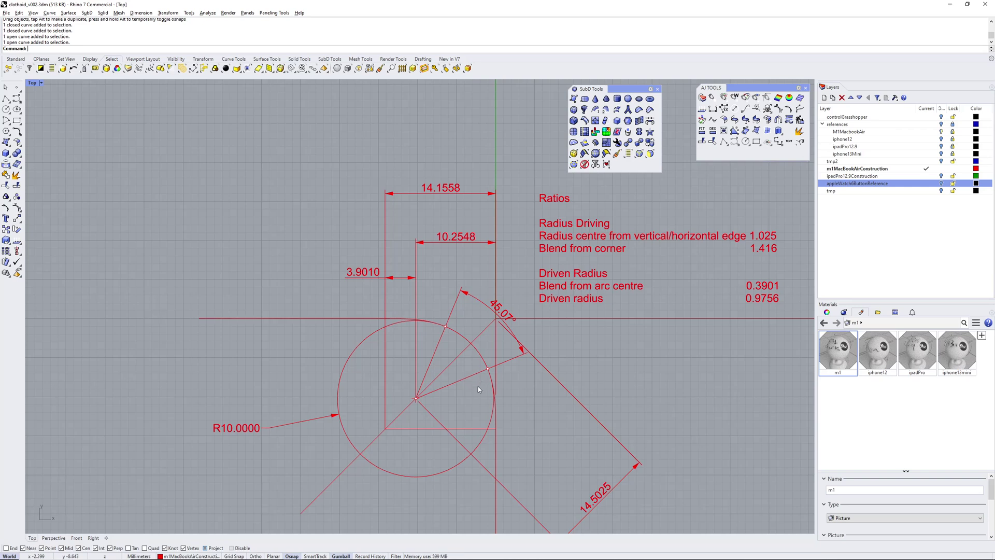
{"action": "scroll", "coordinate": [479, 389], "scroll_direction": "up", "scroll_amount": 1}
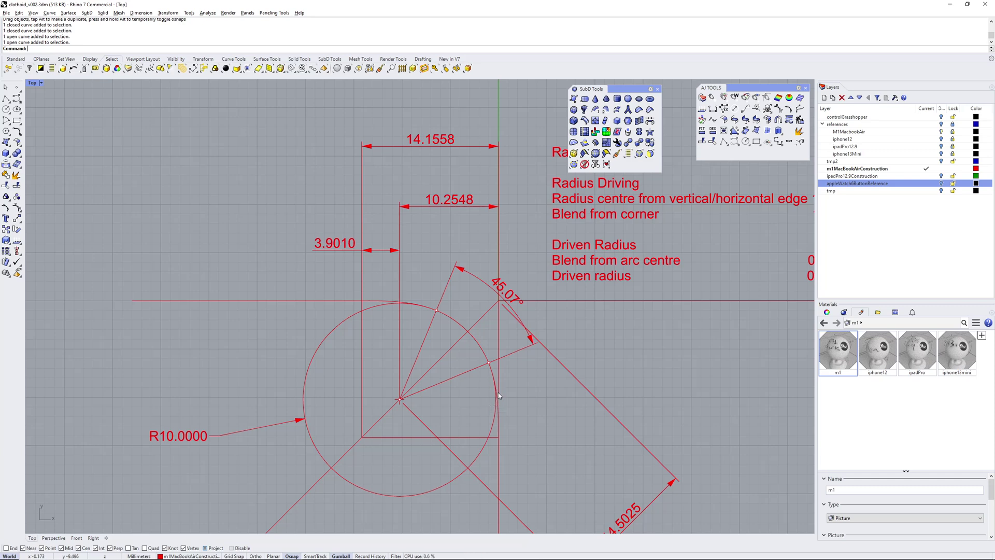
{"action": "scroll", "coordinate": [466, 395], "scroll_direction": "down", "scroll_amount": 1}
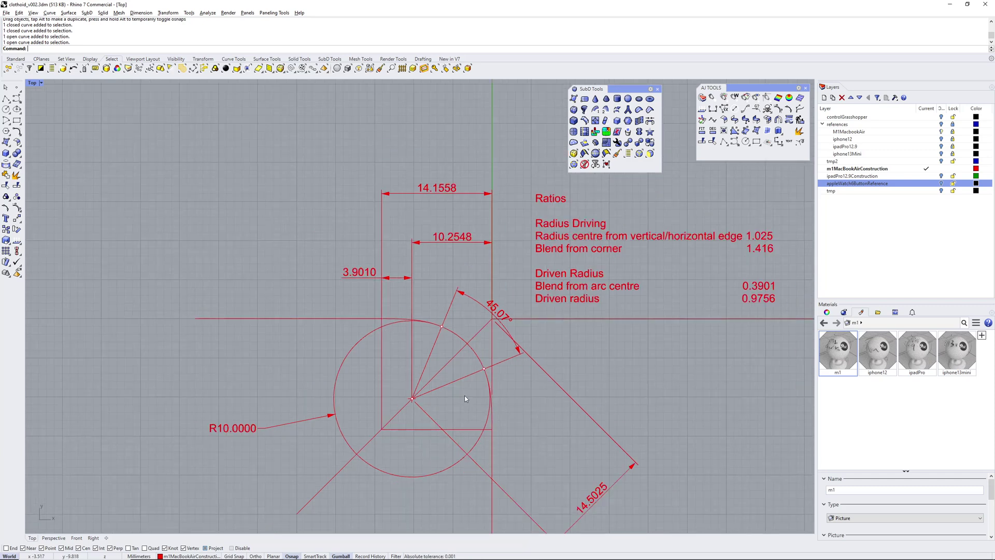
{"action": "right_click_drag", "start_coordinate": [626, 363], "coordinate": [633, 351]}
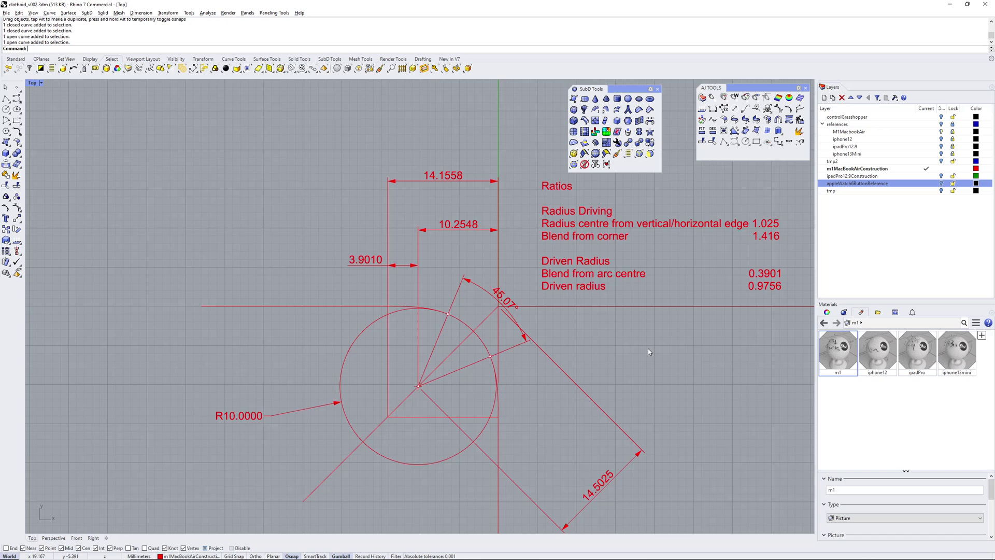
Make appleWatch6ButtonReference the current layer, hide m1MacBookAirConstruction, and inspect the rounded end of the button outline.
{"action": "left_click", "coordinate": [927, 184]}
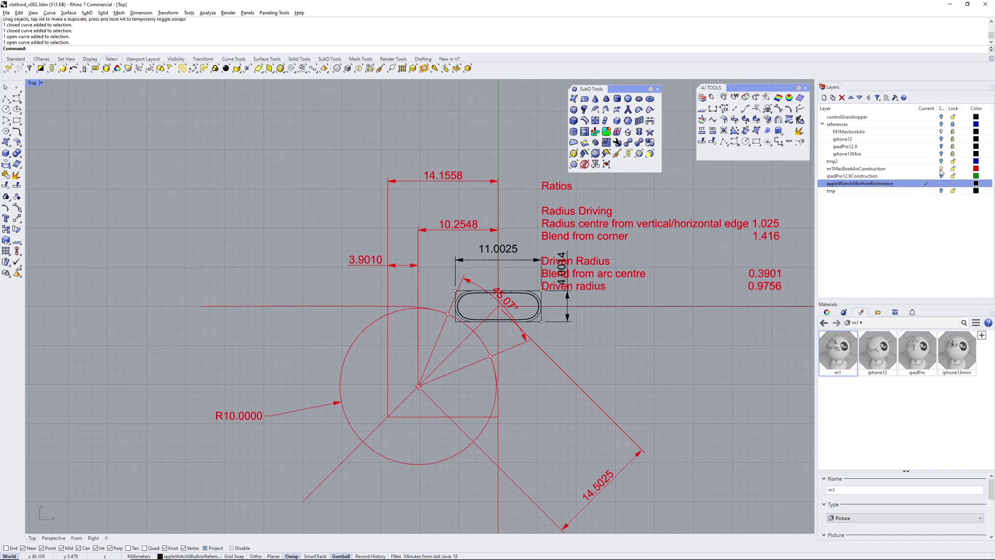
{"action": "left_click", "coordinate": [941, 169]}
{"action": "scroll", "coordinate": [585, 304], "scroll_direction": "up", "scroll_amount": 5}
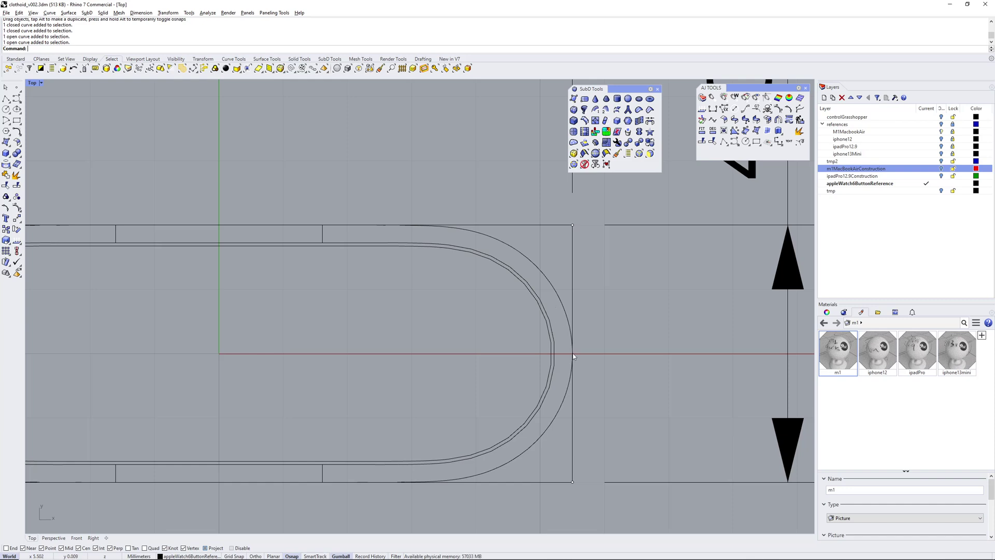
{"action": "scroll", "coordinate": [574, 357], "scroll_direction": "down", "scroll_amount": 3}
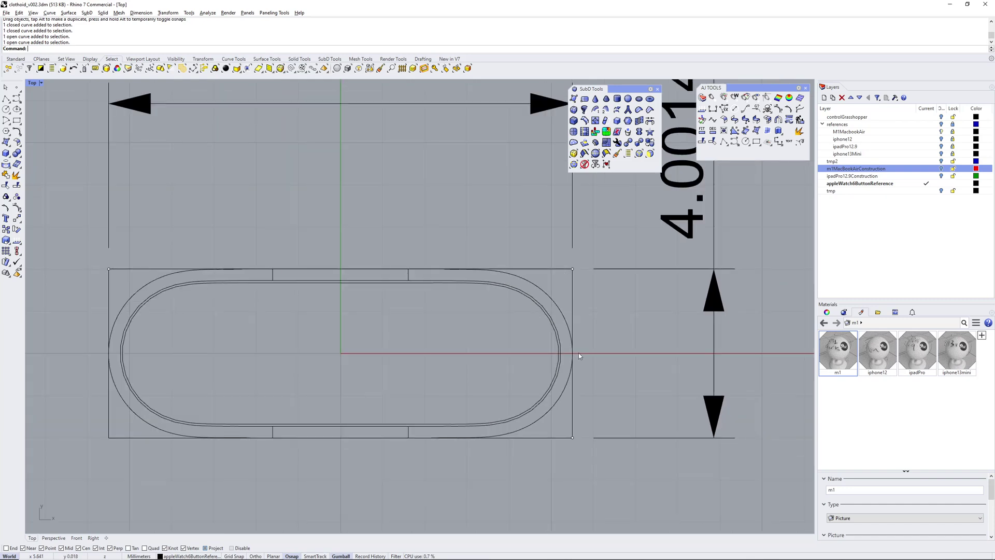
{"action": "scroll", "coordinate": [574, 352], "scroll_direction": "down", "scroll_amount": 2}
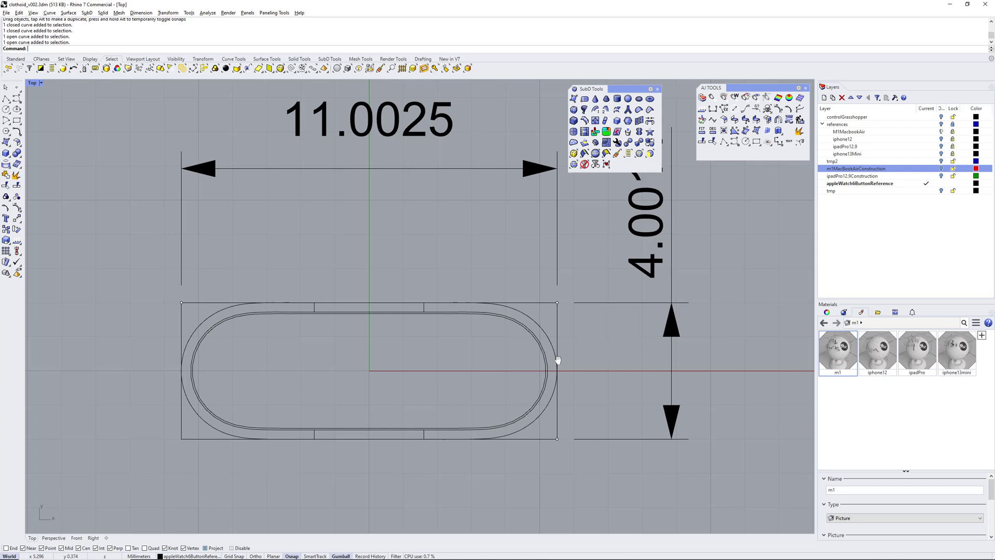
{"action": "scroll", "coordinate": [570, 344], "scroll_direction": "down", "scroll_amount": 1}
{"action": "scroll", "coordinate": [568, 348], "scroll_direction": "up", "scroll_amount": 1}
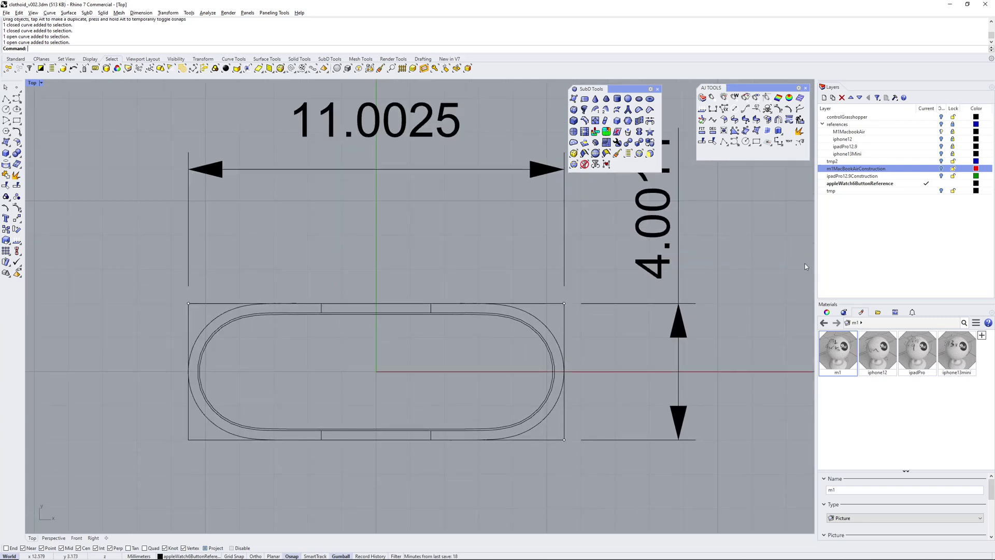
Make m1MacBookAirConstruction the current layer, hide appleWatch6ButtonReference, and bring the whole corner construction with its ratio notes into view.
{"action": "left_click", "coordinate": [926, 168]}
{"action": "left_click", "coordinate": [941, 183]}
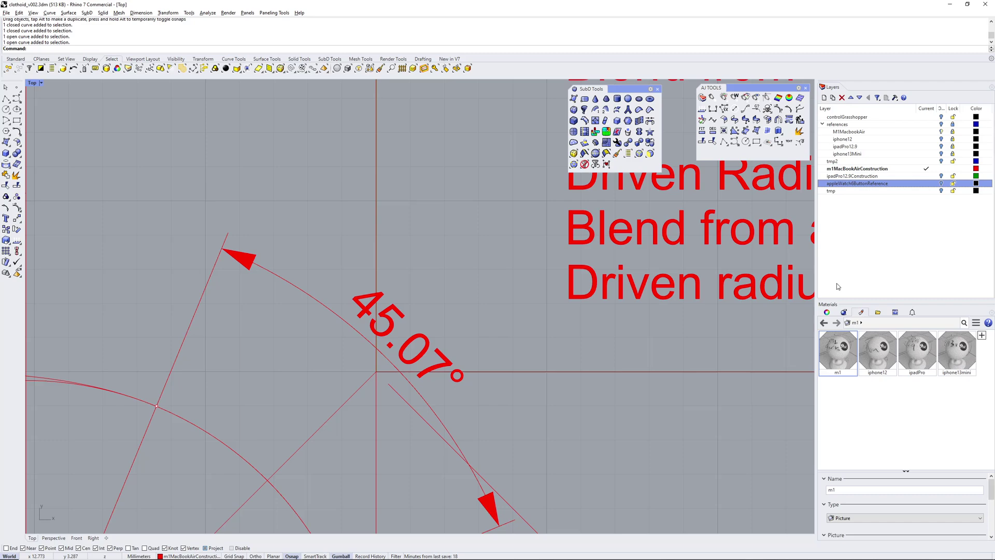
{"action": "scroll", "coordinate": [614, 337], "scroll_direction": "down", "scroll_amount": 4}
{"action": "scroll", "coordinate": [614, 337], "scroll_direction": "down", "scroll_amount": 2}
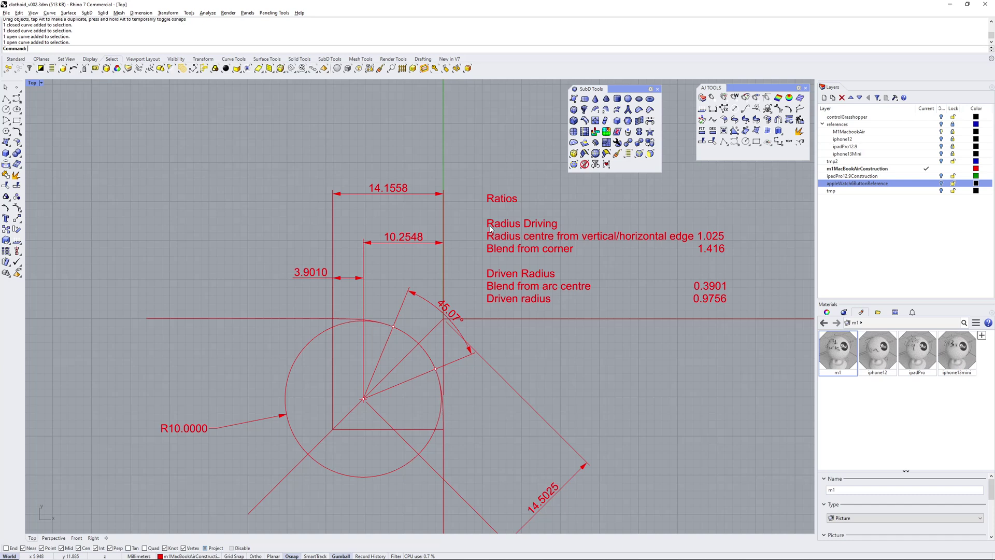
{"action": "right_click_drag", "start_coordinate": [293, 394], "coordinate": [341, 368]}
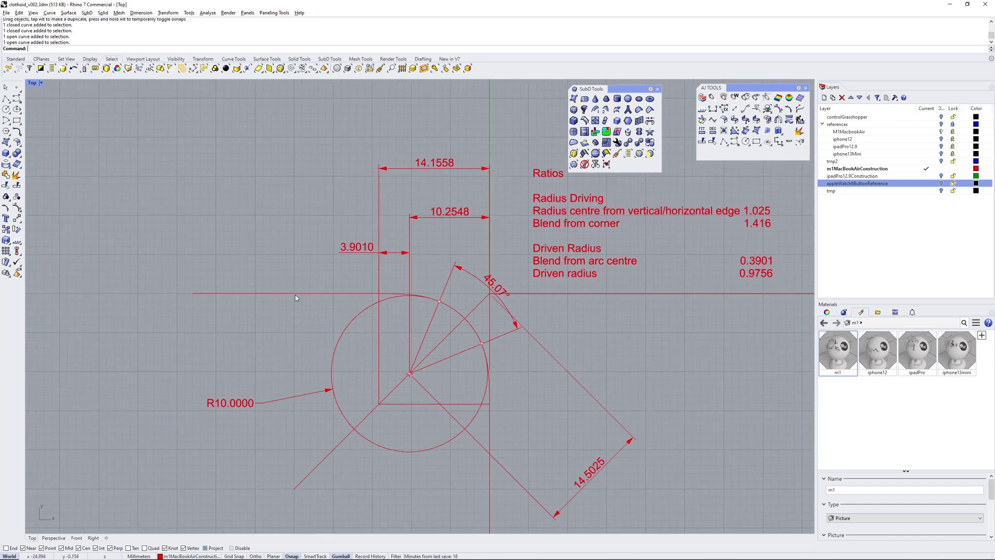
{"action": "right_click_drag", "start_coordinate": [334, 330], "coordinate": [291, 324]}
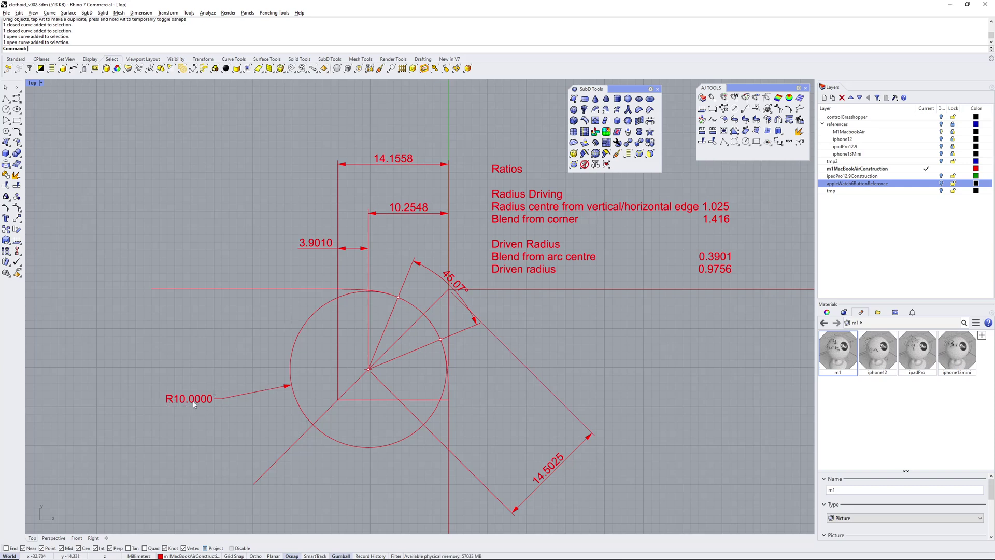
Check the blend-to-corner and arc-centre dimensions against the Radius Driving ratio text, leaving nothing selected.
{"action": "left_click", "coordinate": [395, 161]}
{"action": "left_click", "coordinate": [426, 212]}
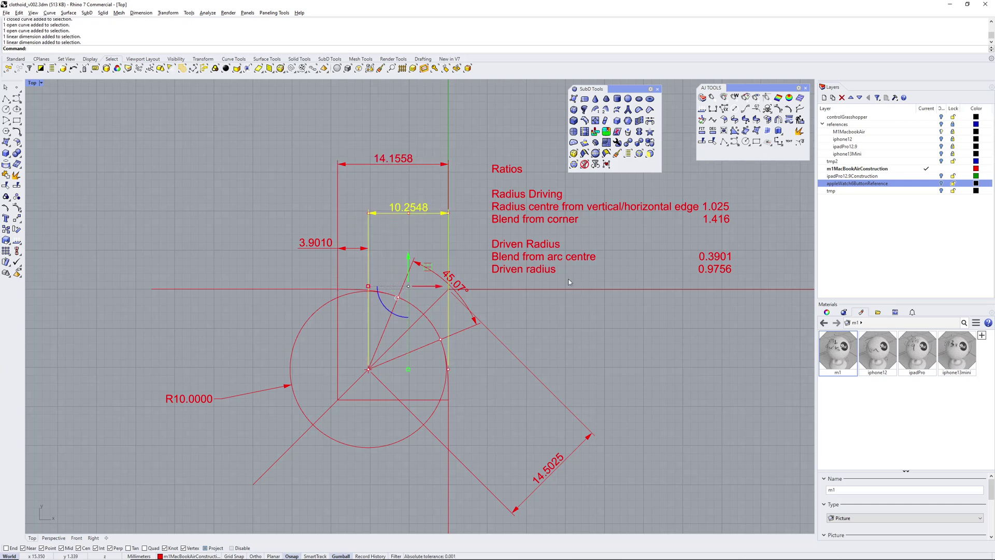
{"action": "left_click", "coordinate": [723, 210]}
{"action": "key", "text": "Escape"}
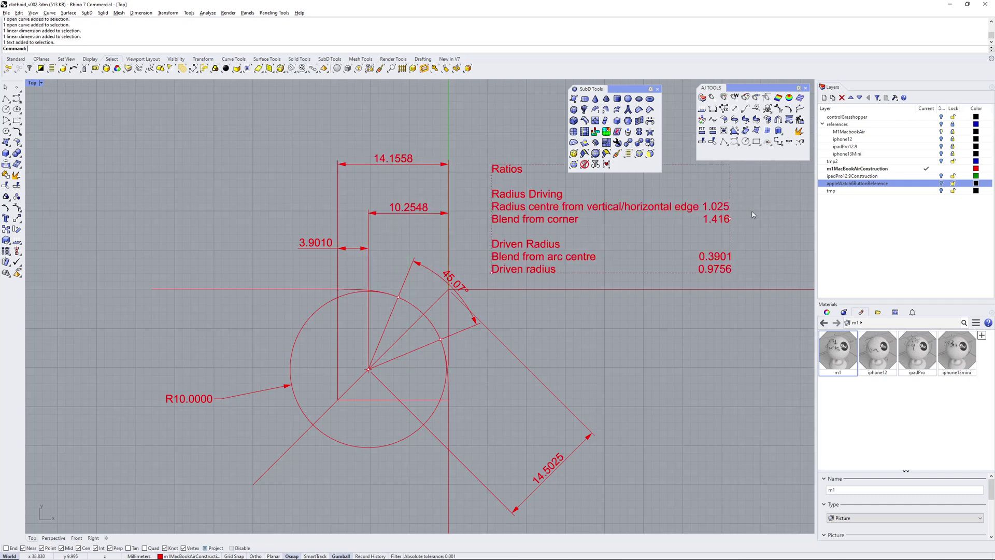
Examine the Driven Radius ratios alongside the circle, diagonal lines and blend start points of the corner construction.
{"action": "right_click_drag", "start_coordinate": [498, 349], "coordinate": [459, 347]}
{"action": "scroll", "coordinate": [521, 360], "scroll_direction": "up", "scroll_amount": 2}
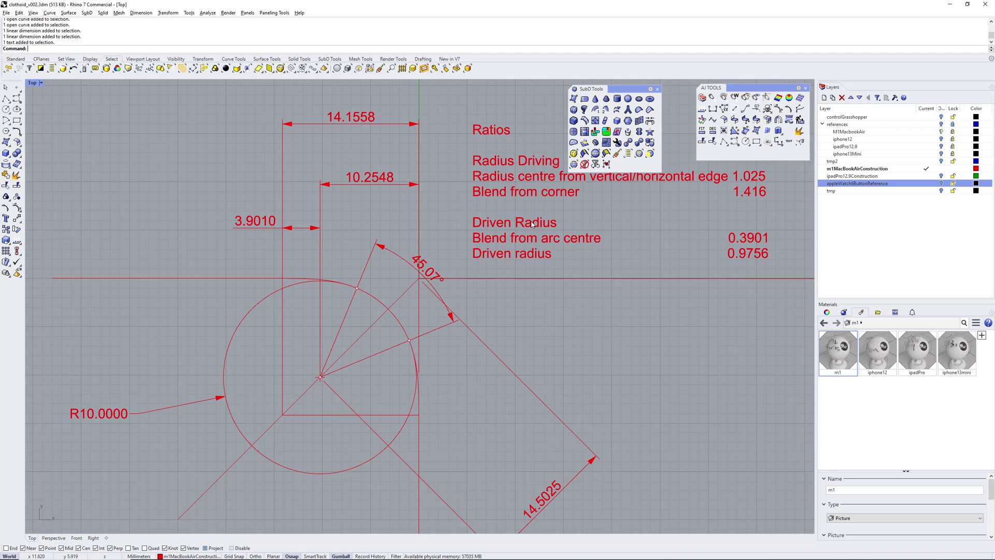
{"action": "scroll", "coordinate": [445, 171], "scroll_direction": "down", "scroll_amount": 2}
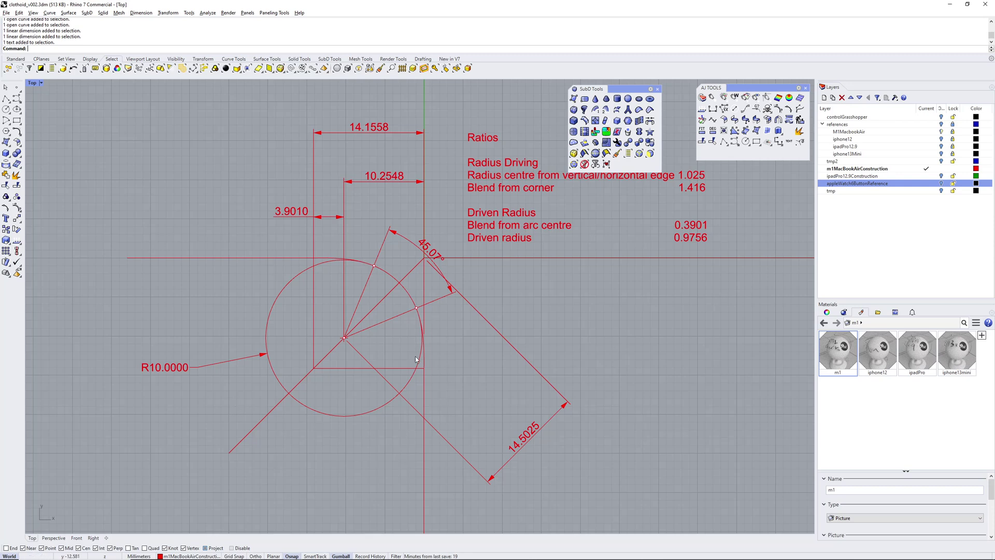
{"action": "right_click_drag", "start_coordinate": [394, 348], "coordinate": [411, 358]}
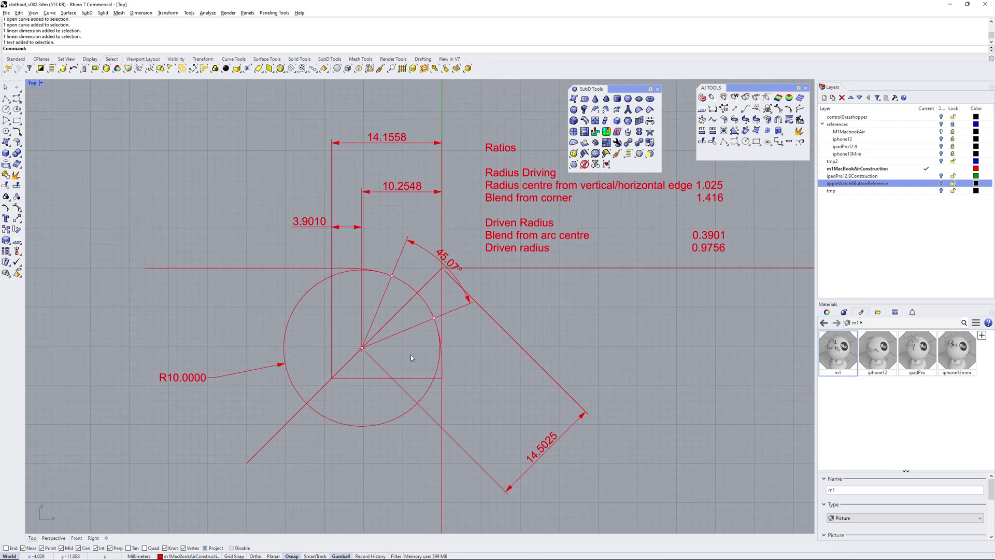
{"action": "scroll", "coordinate": [412, 344], "scroll_direction": "up", "scroll_amount": 2}
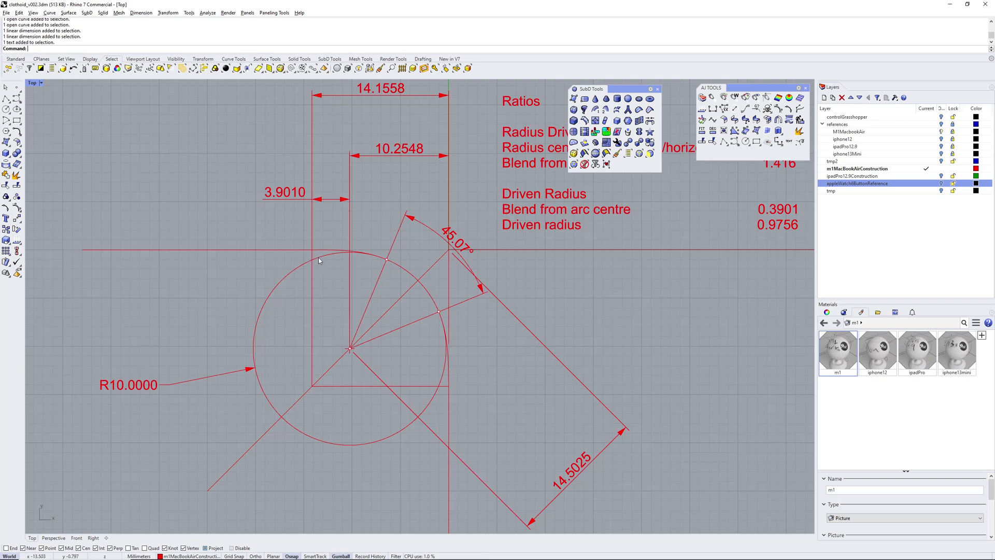
{"action": "right_click_drag", "start_coordinate": [654, 287], "coordinate": [634, 315]}
{"action": "scroll", "coordinate": [634, 315], "scroll_direction": "down", "scroll_amount": 2}
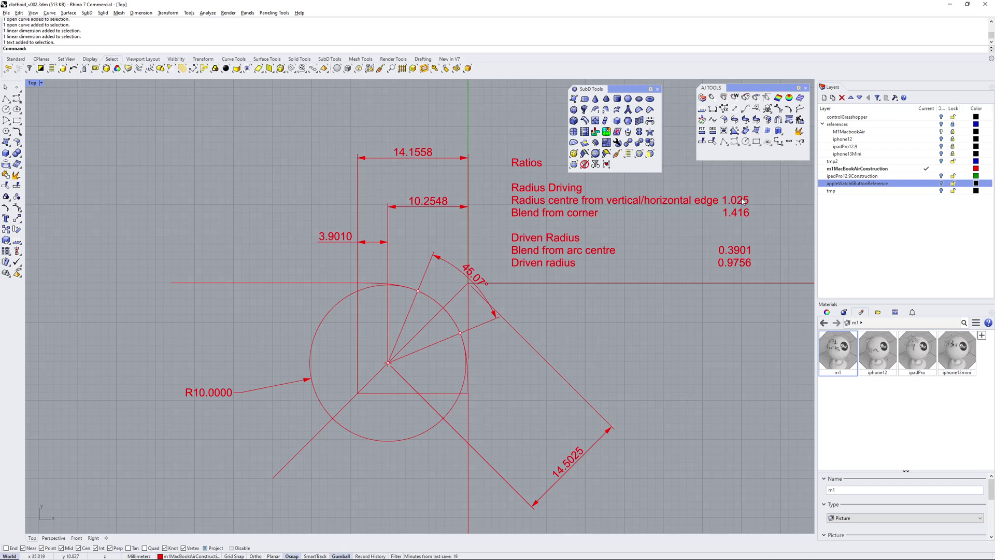
{"action": "right_click_drag", "start_coordinate": [705, 264], "coordinate": [712, 275]}
Select the horizontal blend-to-corner dimension and compare it with the arc-centre offset and the listed ratios.
{"action": "left_click", "coordinate": [420, 167]}
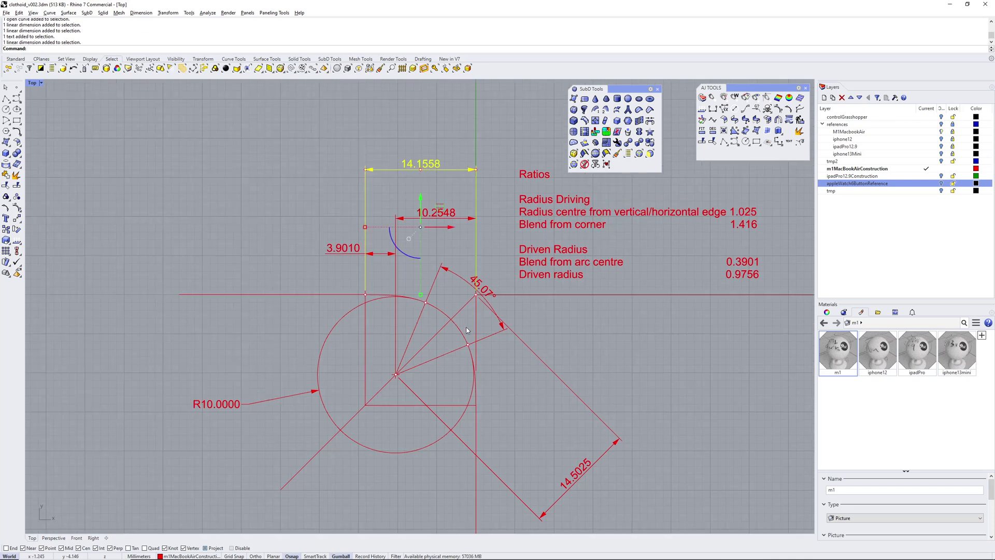
{"action": "scroll", "coordinate": [415, 298], "scroll_direction": "up", "scroll_amount": 2}
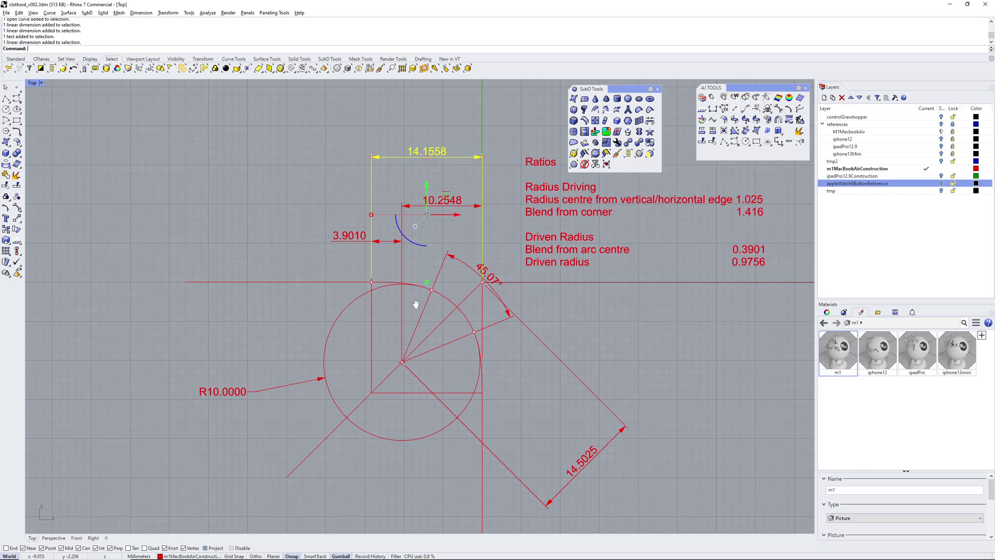
{"action": "right_click_drag", "start_coordinate": [326, 224], "coordinate": [318, 259]}
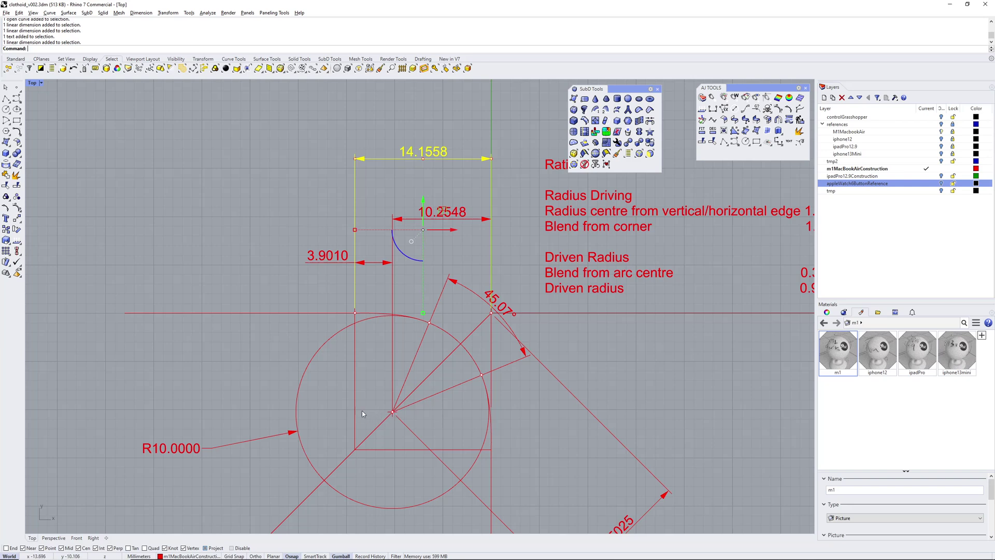
{"action": "scroll", "coordinate": [362, 410], "scroll_direction": "down", "scroll_amount": 2}
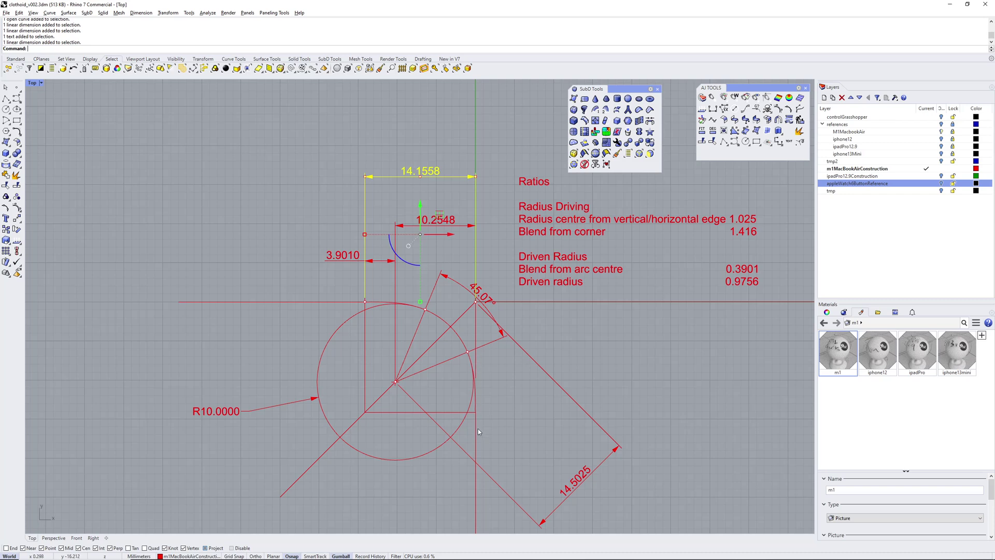
{"action": "scroll", "coordinate": [478, 397], "scroll_direction": "up", "scroll_amount": 2}
{"action": "scroll", "coordinate": [478, 397], "scroll_direction": "down", "scroll_amount": 2}
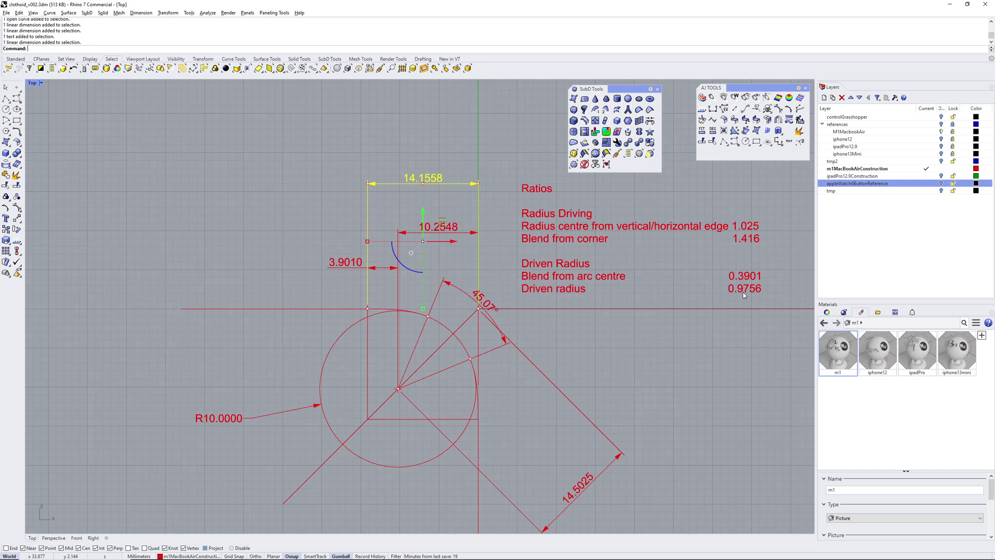
{"action": "right_click_drag", "start_coordinate": [296, 368], "coordinate": [314, 320]}
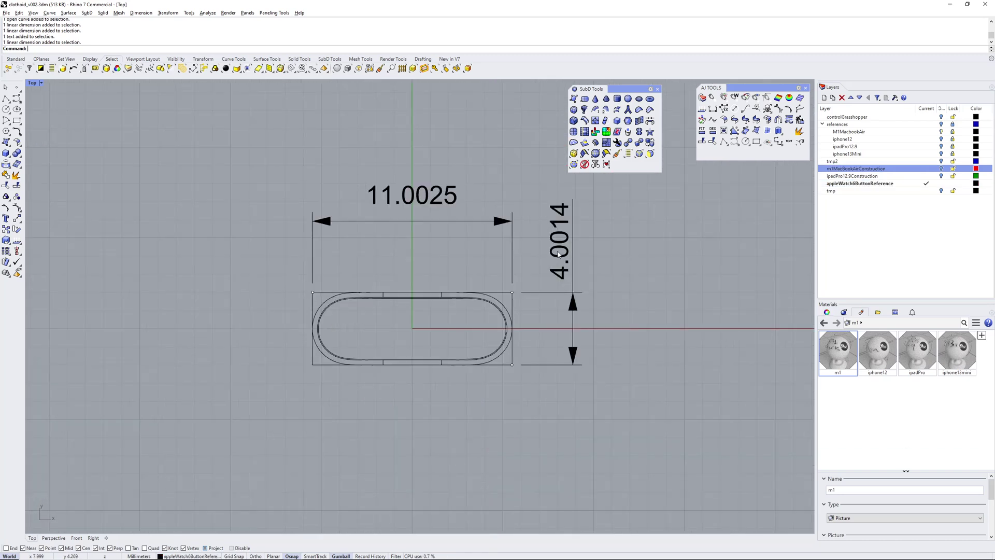
Temporarily show the m1MacBookAirConstruction layer to compare its corner ratio notes with the button reference, and inspect the button's outline and overall dimensions.
{"action": "scroll", "coordinate": [558, 254], "scroll_direction": "up", "scroll_amount": 1}
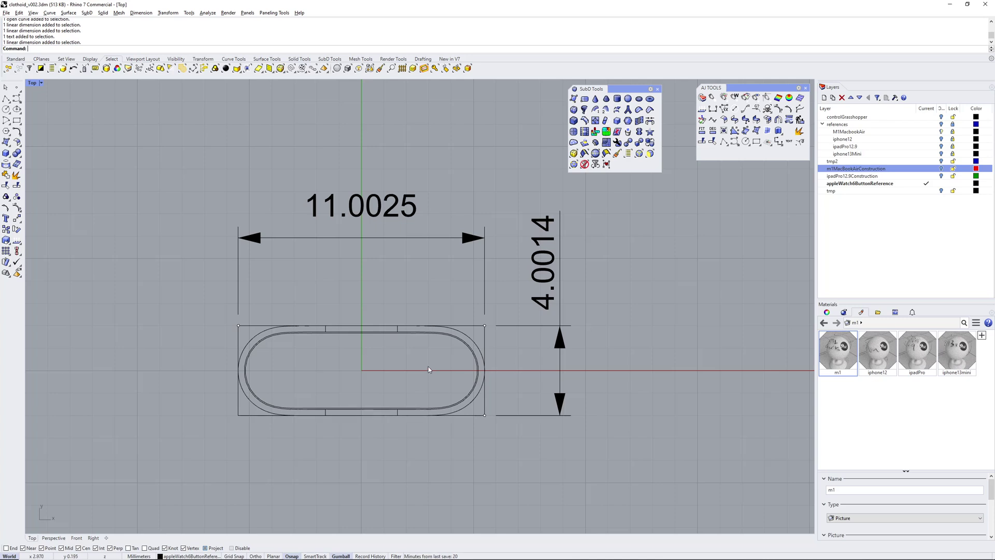
{"action": "left_click", "coordinate": [943, 168]}
{"action": "scroll", "coordinate": [648, 354], "scroll_direction": "down", "scroll_amount": 4}
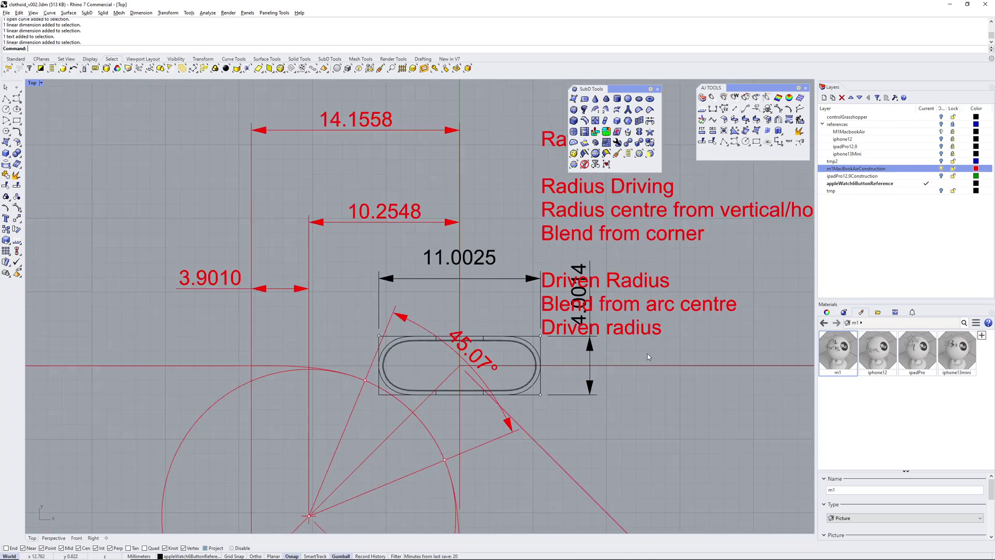
{"action": "right_click_drag", "start_coordinate": [648, 353], "coordinate": [419, 360]}
{"action": "right_click_drag", "start_coordinate": [493, 396], "coordinate": [602, 384]}
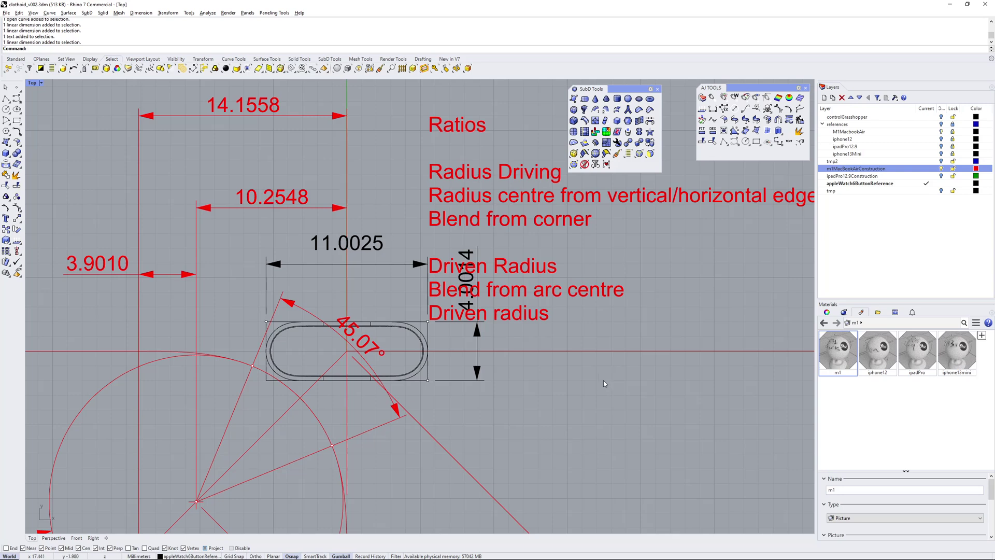
{"action": "left_click", "coordinate": [941, 169]}
{"action": "scroll", "coordinate": [429, 358], "scroll_direction": "down", "scroll_amount": 2}
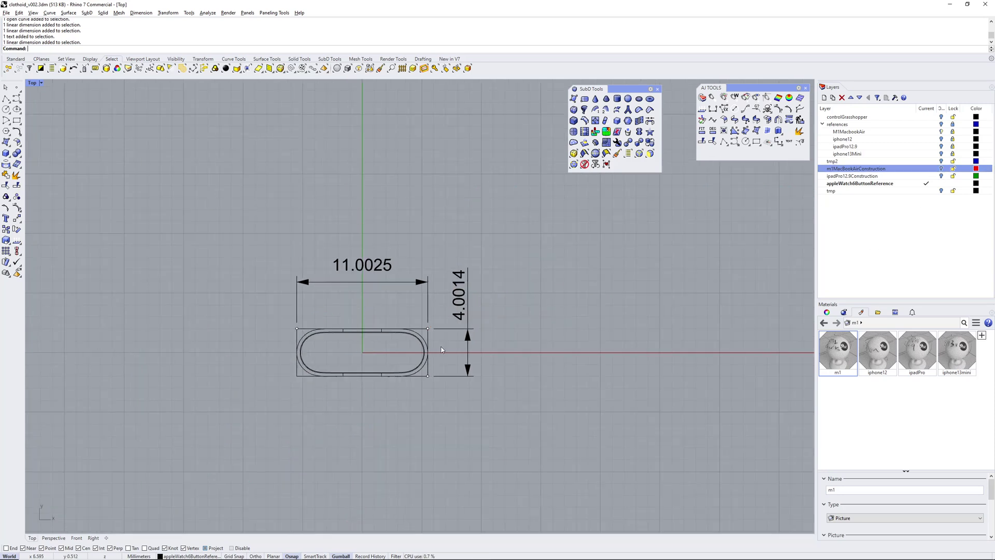
{"action": "right_click_drag", "start_coordinate": [441, 346], "coordinate": [540, 329]}
{"action": "scroll", "coordinate": [482, 314], "scroll_direction": "up", "scroll_amount": 4}
{"action": "right_click_drag", "start_coordinate": [478, 315], "coordinate": [461, 339]}
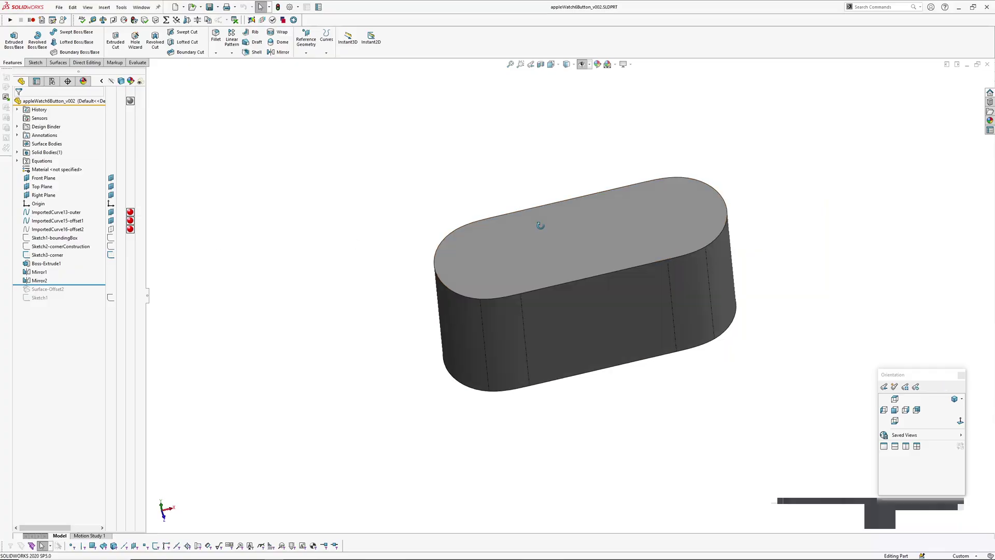
Switch to SOLIDWORKS, roll the appleWatch6Button_v002 model back to just before Sketch2-cornerConstruction, and view the imported curves from the top.
{"action": "mouse_move", "coordinate": [542, 244]}
{"action": "middle_mouse_down"}
{"action": "mouse_move", "coordinate": [544, 311]}
{"action": "mouse_move", "coordinate": [558, 231]}
{"action": "mouse_move", "coordinate": [498, 231]}
{"action": "middle_mouse_up"}
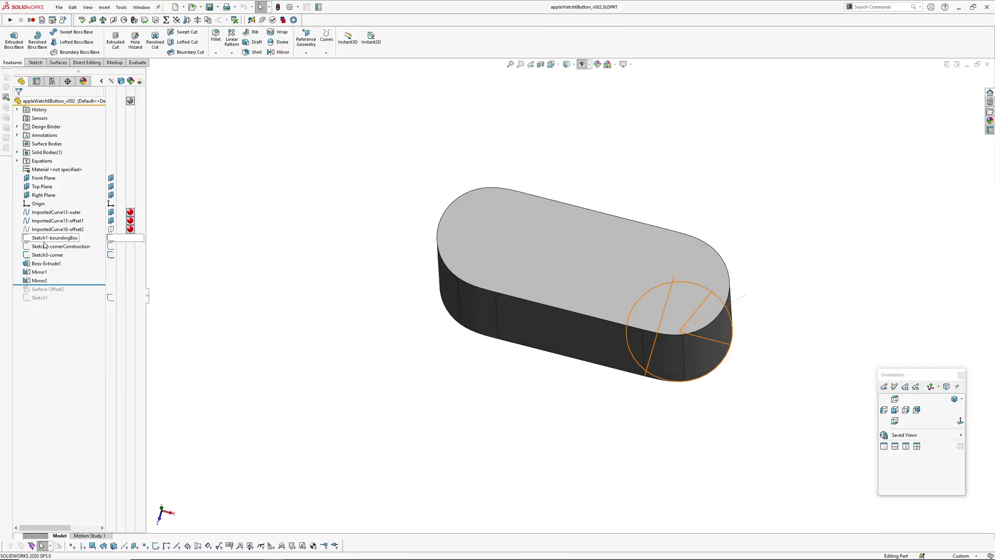
{"action": "left_click", "coordinate": [57, 247]}
{"action": "left_click", "coordinate": [84, 225]}
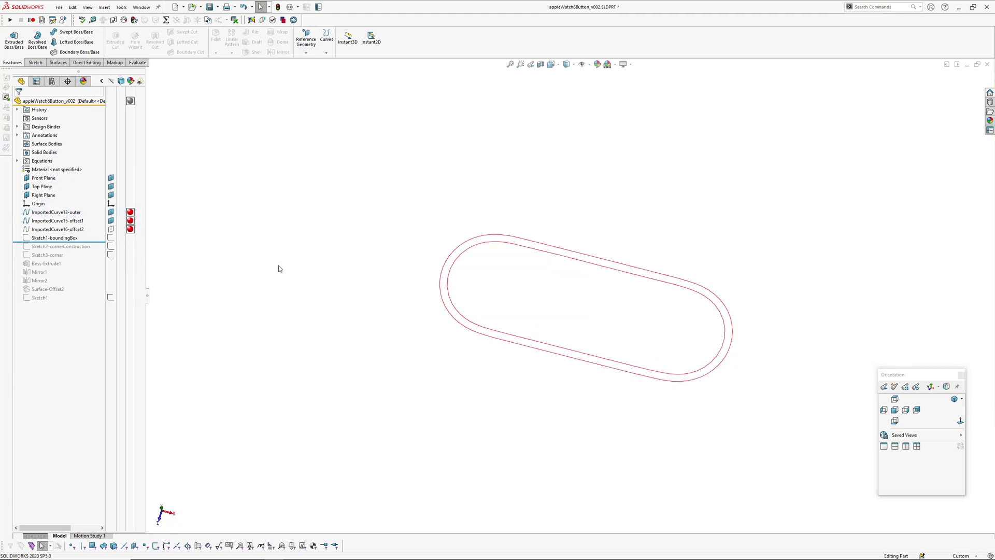
{"action": "middle_click_drag", "start_coordinate": [628, 309], "coordinate": [620, 349]}
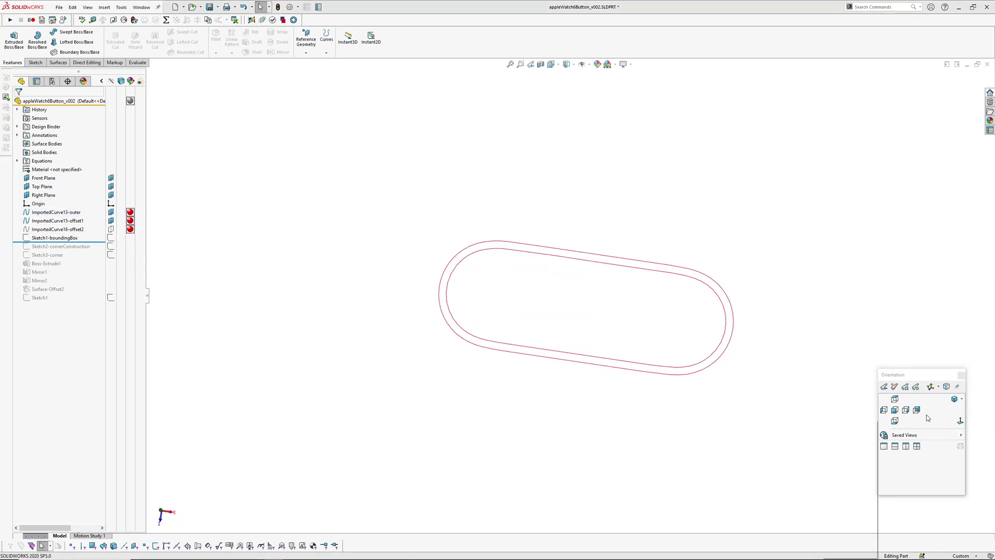
{"action": "left_click", "coordinate": [895, 399]}
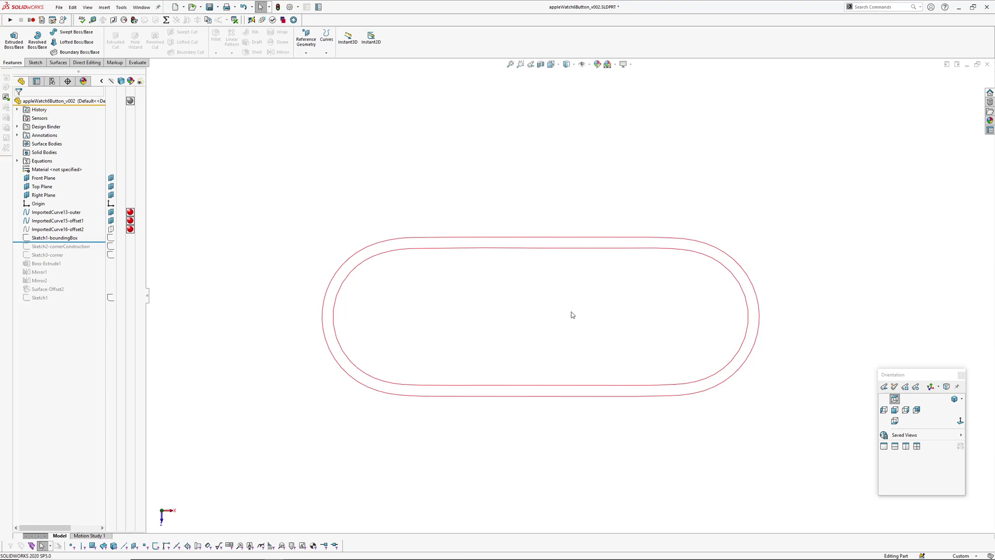
Open Sketch1-boundingBox, review the global variables and equations driving the button's length and height, and leave the sketch.
{"action": "left_click", "coordinate": [62, 239]}
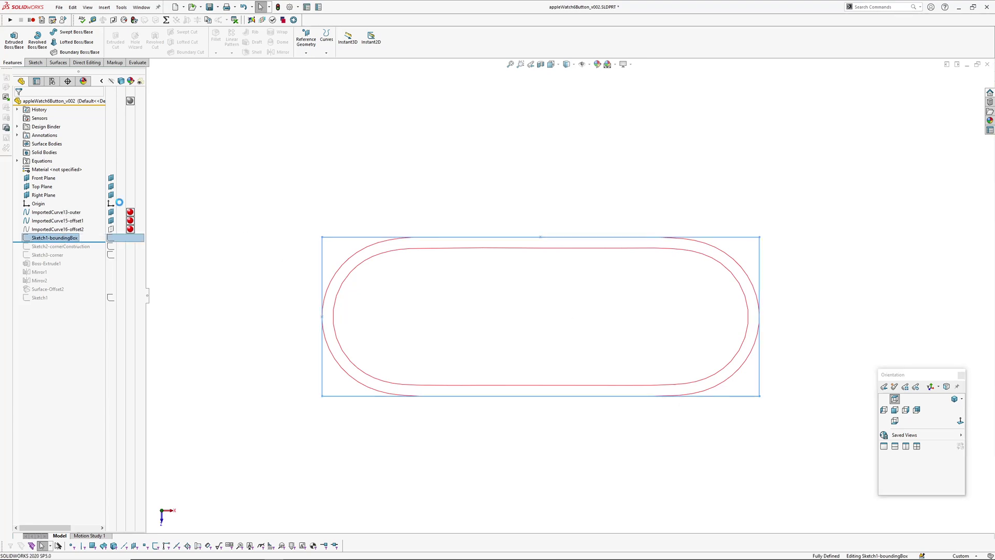
{"action": "left_click", "coordinate": [67, 218]}
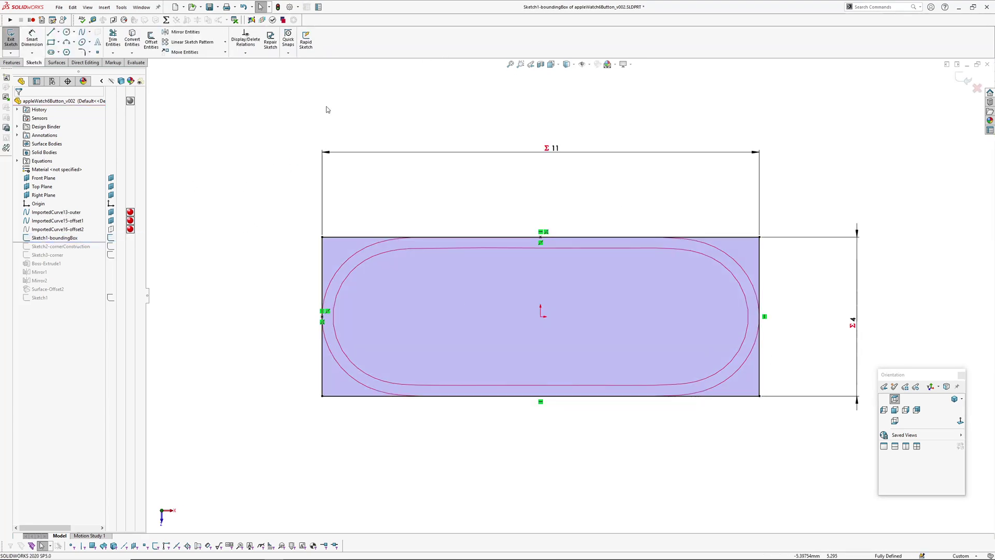
{"action": "left_click", "coordinate": [166, 20]}
{"action": "left_click_drag", "start_coordinate": [802, 173], "coordinate": [811, 129]}
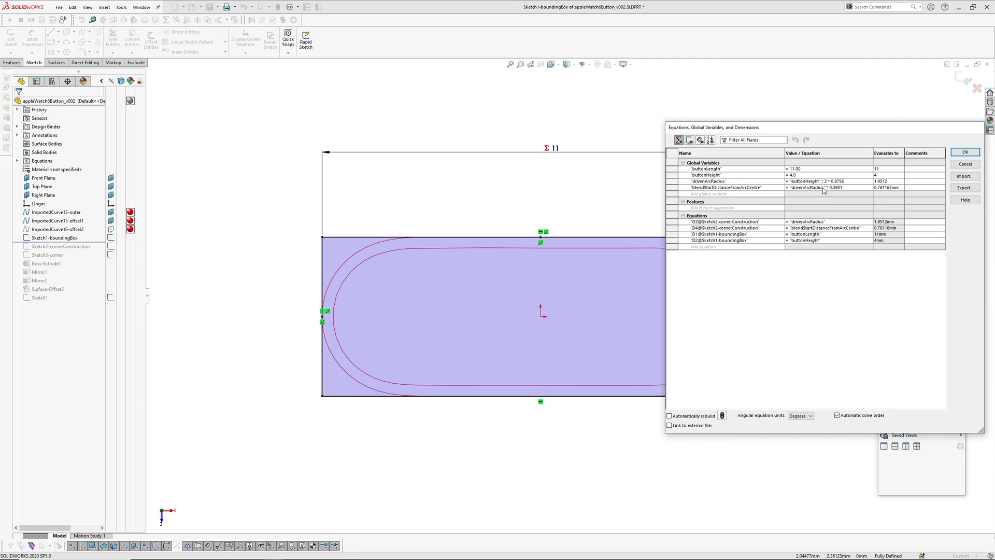
{"action": "left_click", "coordinate": [966, 152]}
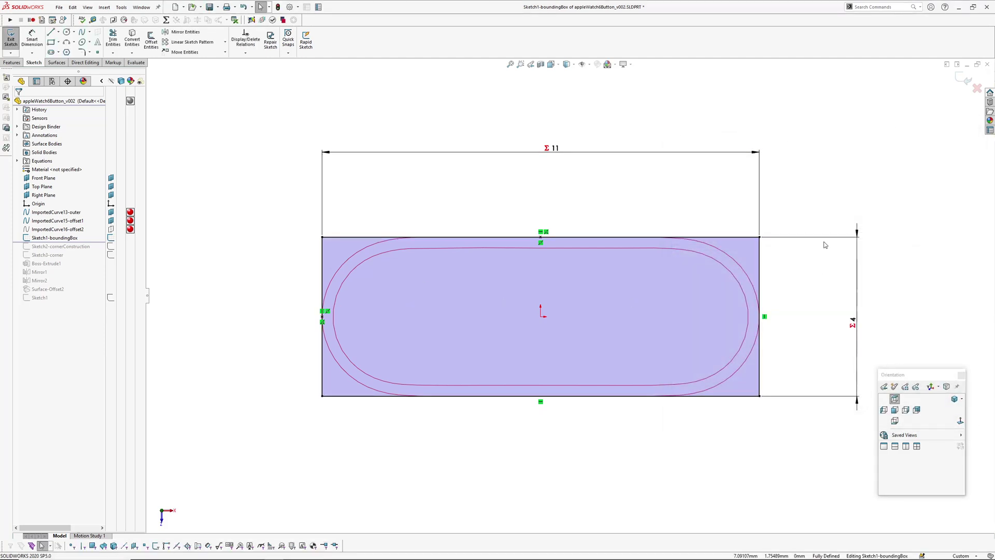
{"action": "left_click", "coordinate": [961, 78]}
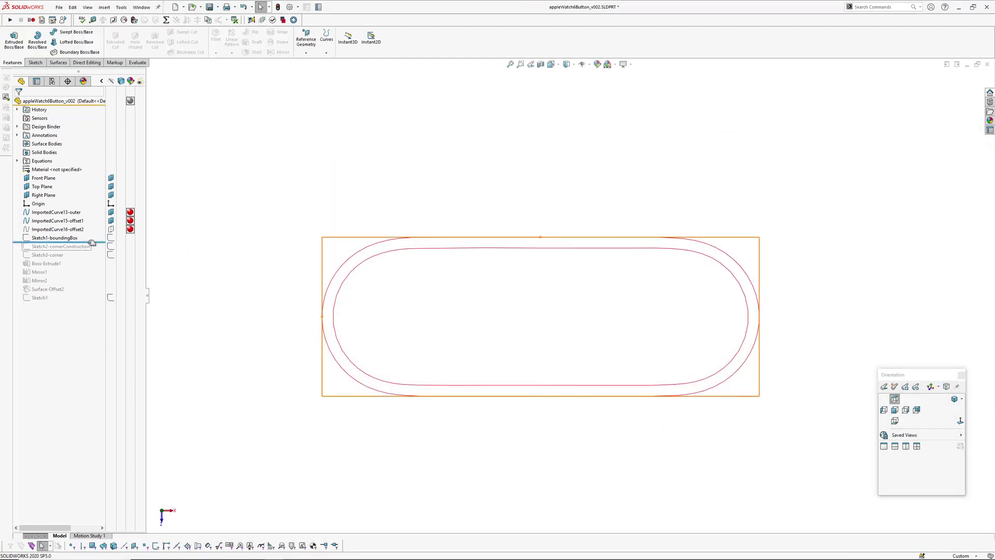
Roll the model forward past Sketch2-cornerConstruction and open that sketch to examine its circle and construction lines against the imported outline.
{"action": "left_click_drag", "start_coordinate": [91, 243], "coordinate": [91, 251]}
{"action": "left_click", "coordinate": [36, 247]}
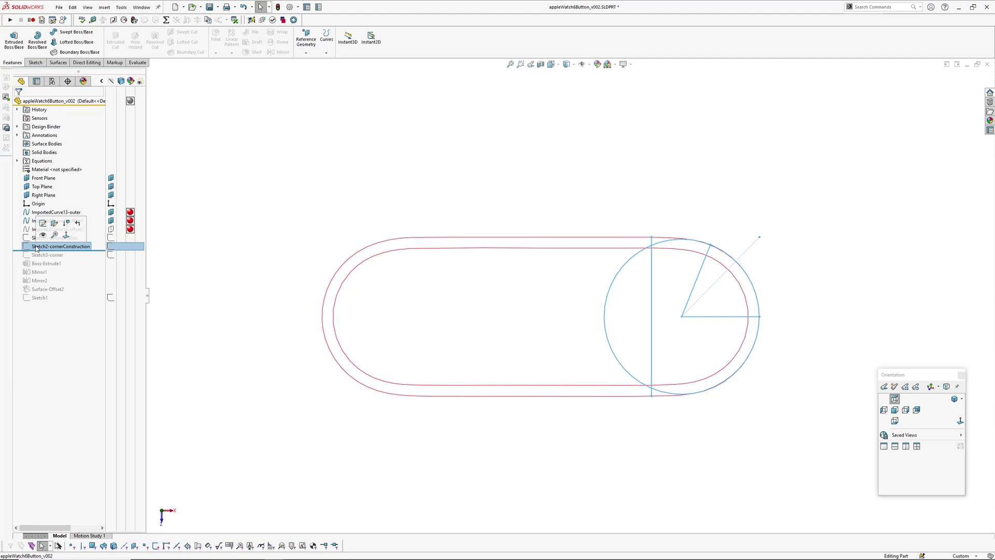
{"action": "left_click", "coordinate": [43, 222]}
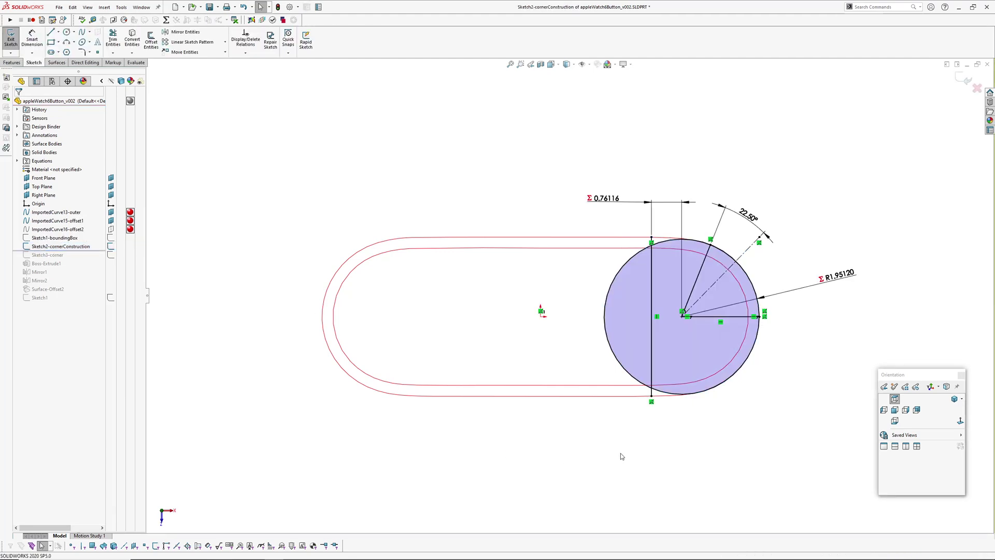
{"action": "scroll", "coordinate": [772, 362], "scroll_direction": "down", "scroll_amount": 2}
{"action": "scroll", "coordinate": [777, 389], "scroll_direction": "up", "scroll_amount": 1}
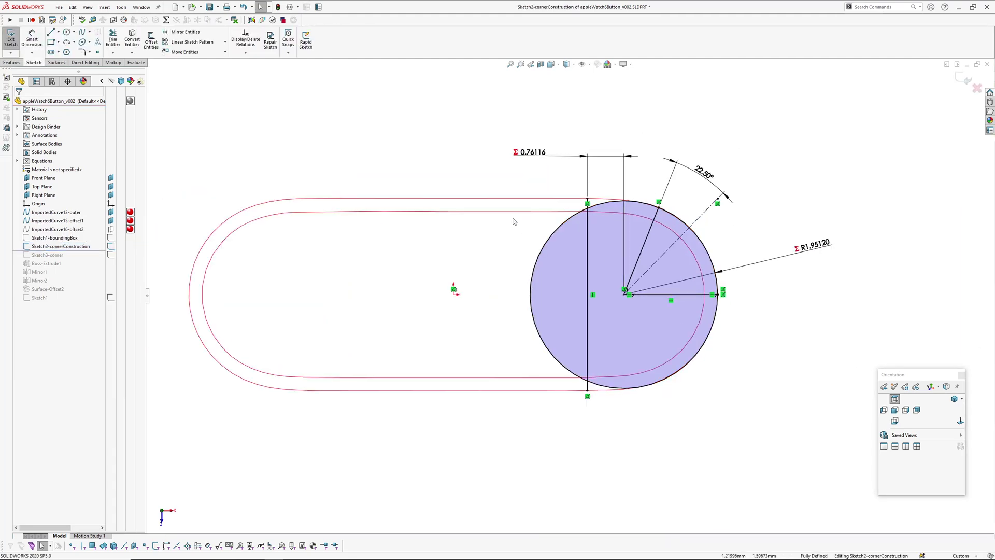
{"action": "scroll", "coordinate": [656, 259], "scroll_direction": "down", "scroll_amount": 1}
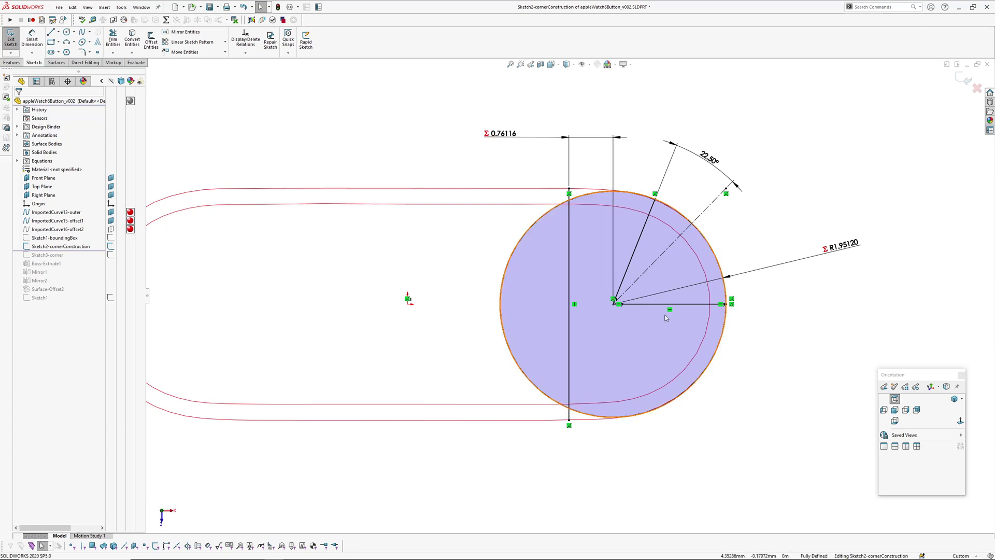
{"action": "scroll", "coordinate": [733, 313], "scroll_direction": "up", "scroll_amount": 2}
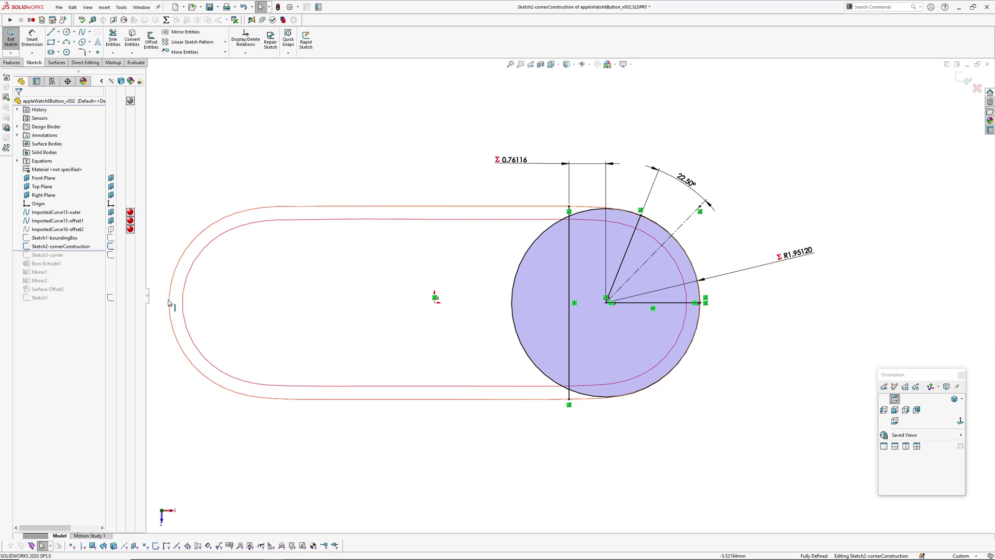
{"action": "middle_click_drag", "start_coordinate": [767, 340], "coordinate": [703, 370], "text": "ctrl"}
{"action": "scroll", "coordinate": [631, 290], "scroll_direction": "down", "scroll_amount": 2}
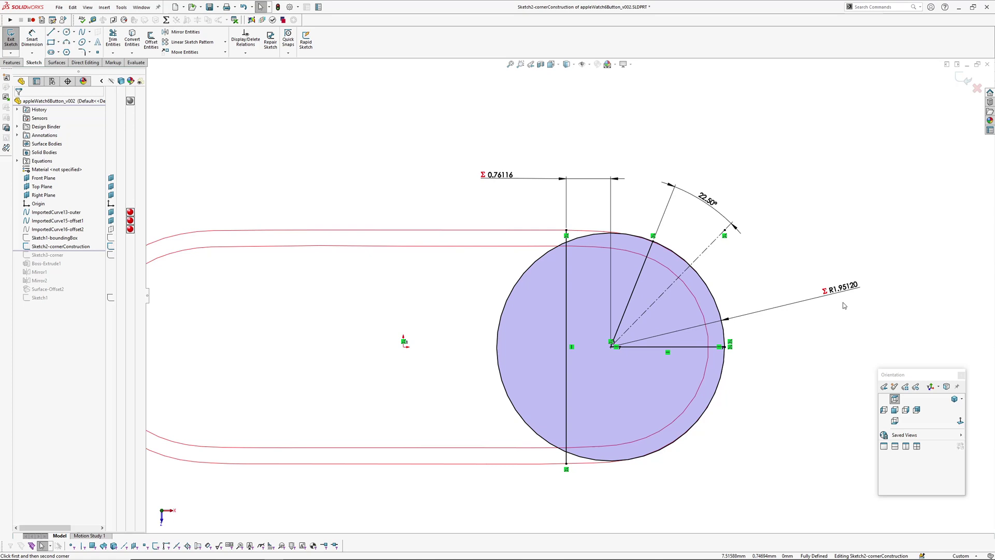
Select the circle's radius dimension and check the drivenArcRadius equation that defines it from the button height.
{"action": "left_click_drag", "start_coordinate": [847, 289], "coordinate": [840, 291]}
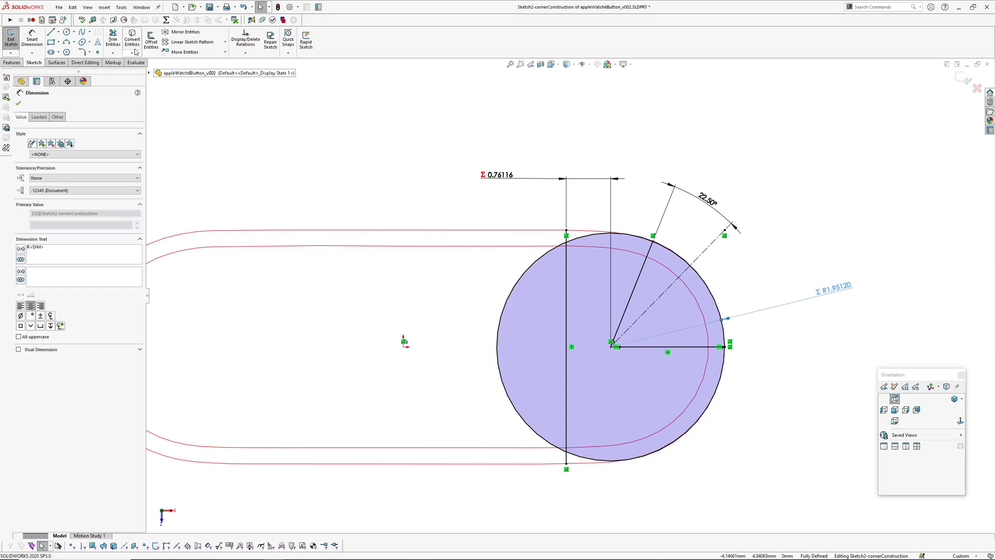
{"action": "left_click", "coordinate": [167, 20]}
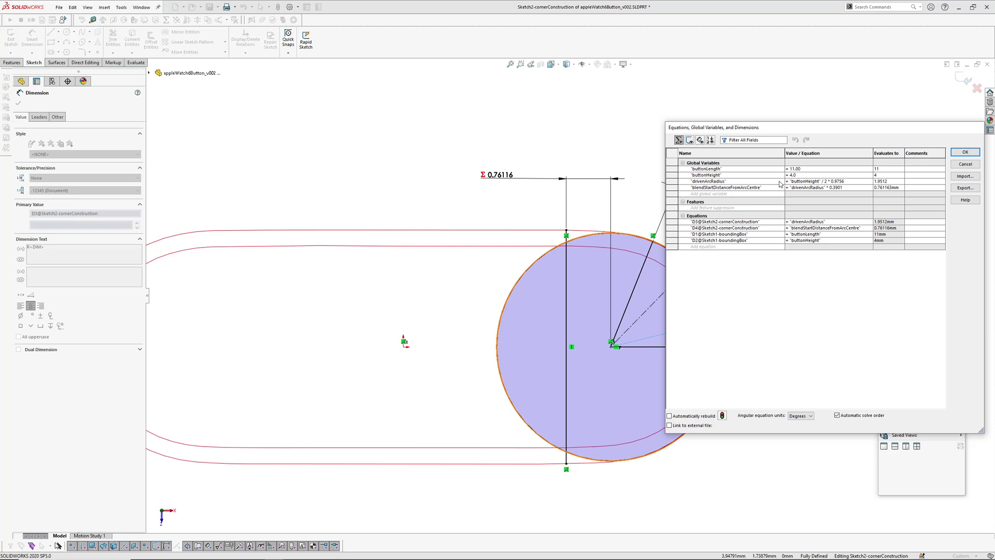
{"action": "left_click", "coordinate": [973, 153]}
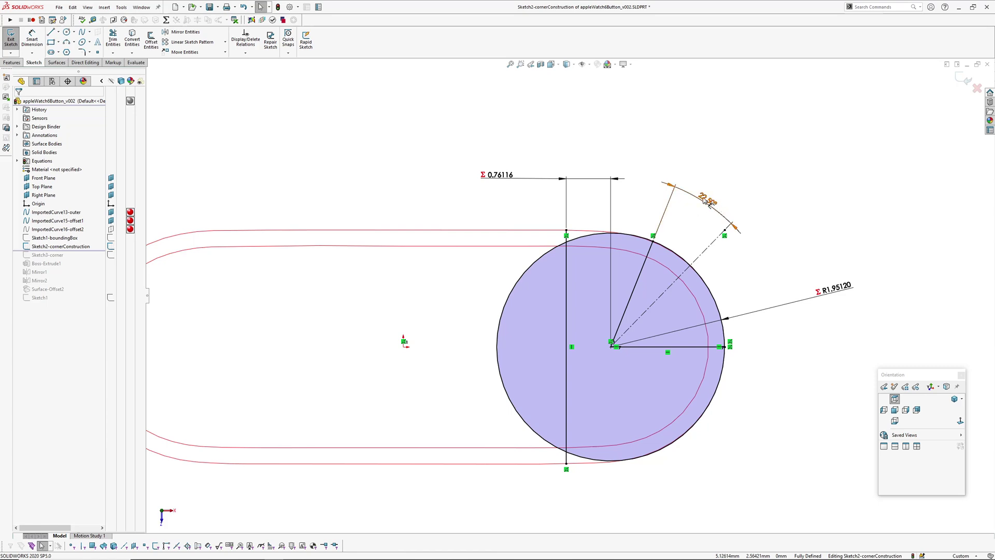
Select the blend-start distance from the arc centre, check its blendStartDistanceFromArcCentre equation, and close the sketch without saving changes.
{"action": "scroll", "coordinate": [663, 186], "scroll_direction": "down", "scroll_amount": 2}
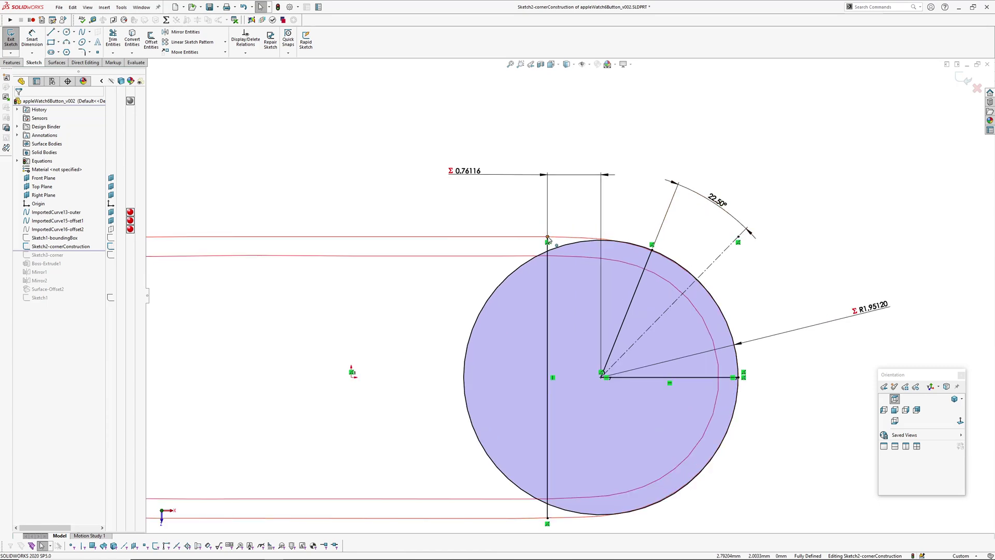
{"action": "left_click", "coordinate": [467, 172]}
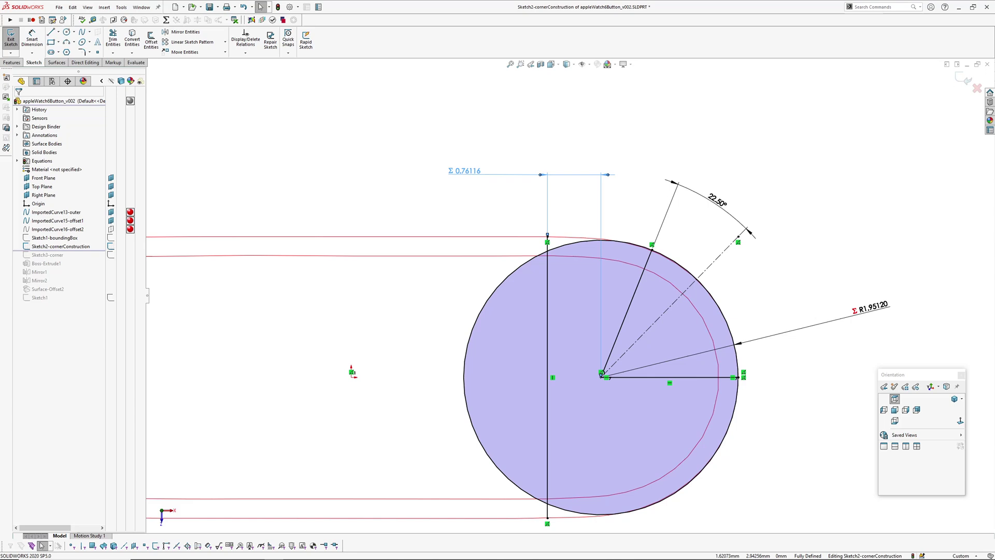
{"action": "left_click", "coordinate": [166, 20]}
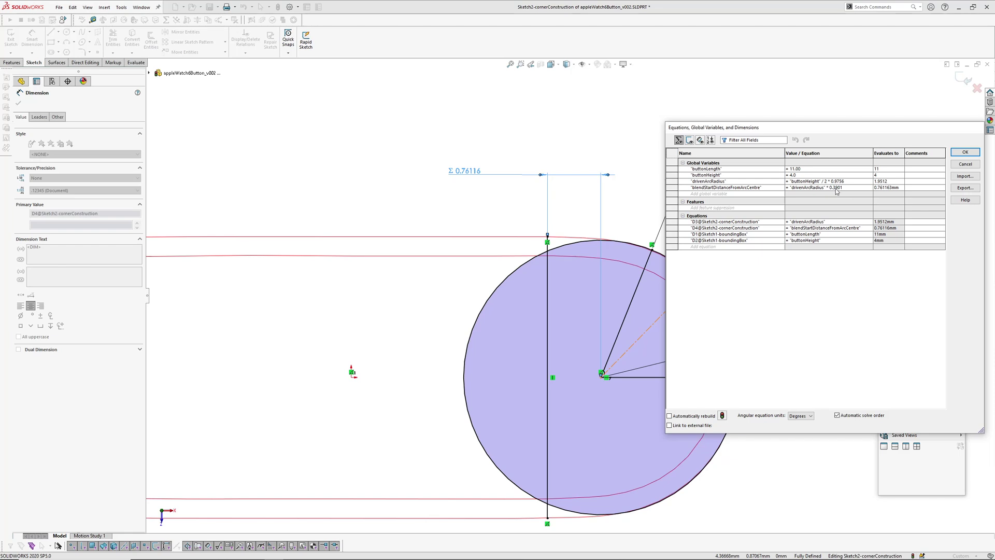
{"action": "left_click", "coordinate": [966, 152]}
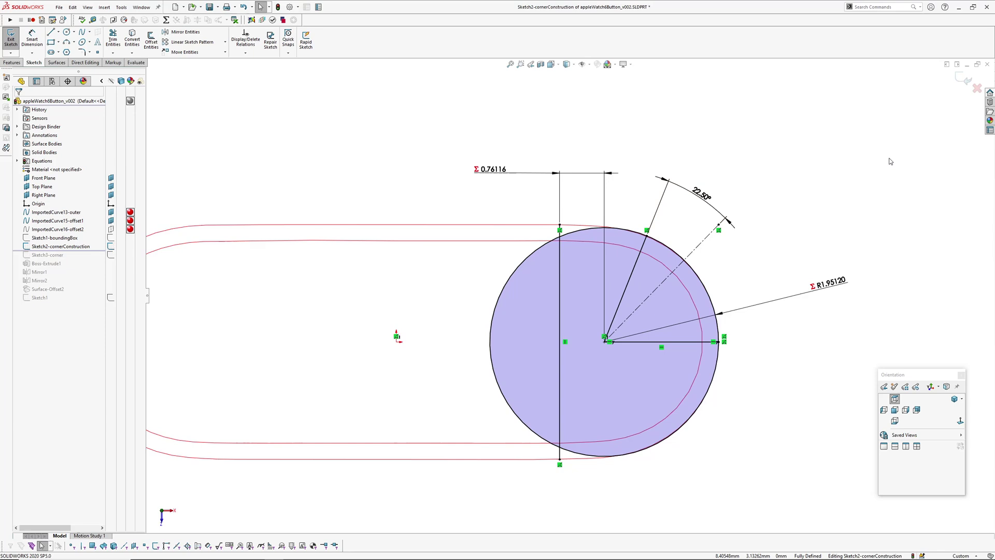
{"action": "left_click", "coordinate": [977, 90]}
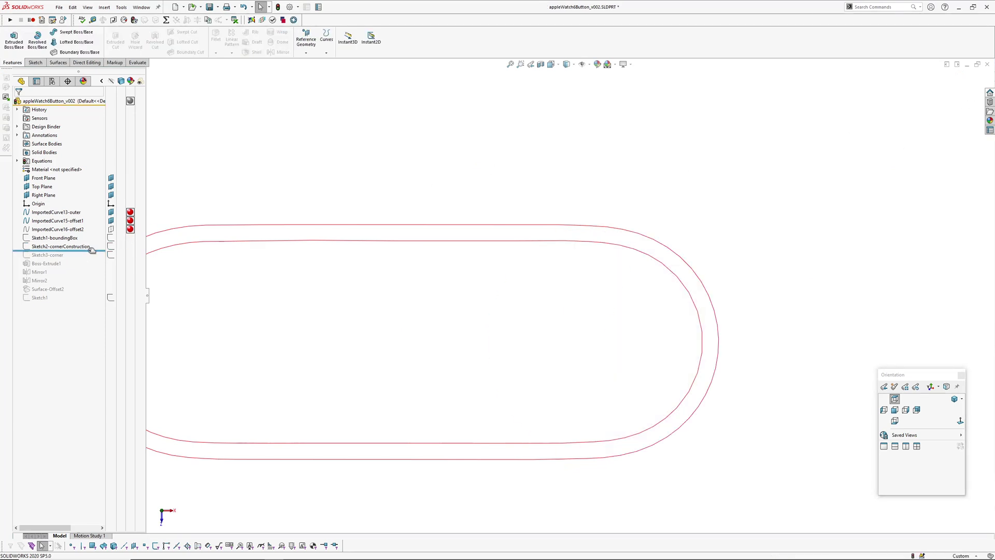
Roll the model forward past Sketch3-corner and open that sketch for editing.
{"action": "left_click_drag", "start_coordinate": [92, 251], "coordinate": [95, 260]}
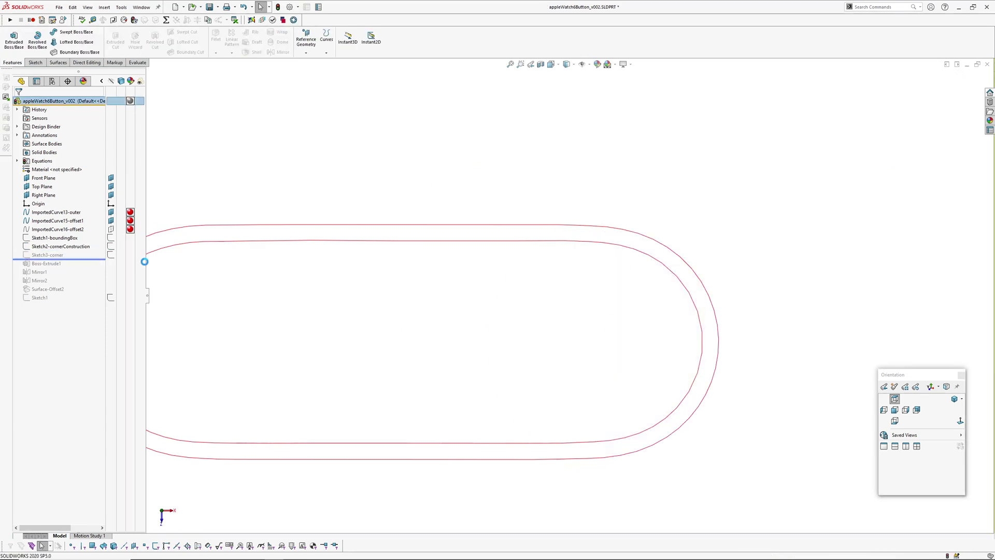
{"action": "left_click", "coordinate": [50, 255]}
{"action": "left_click", "coordinate": [57, 236]}
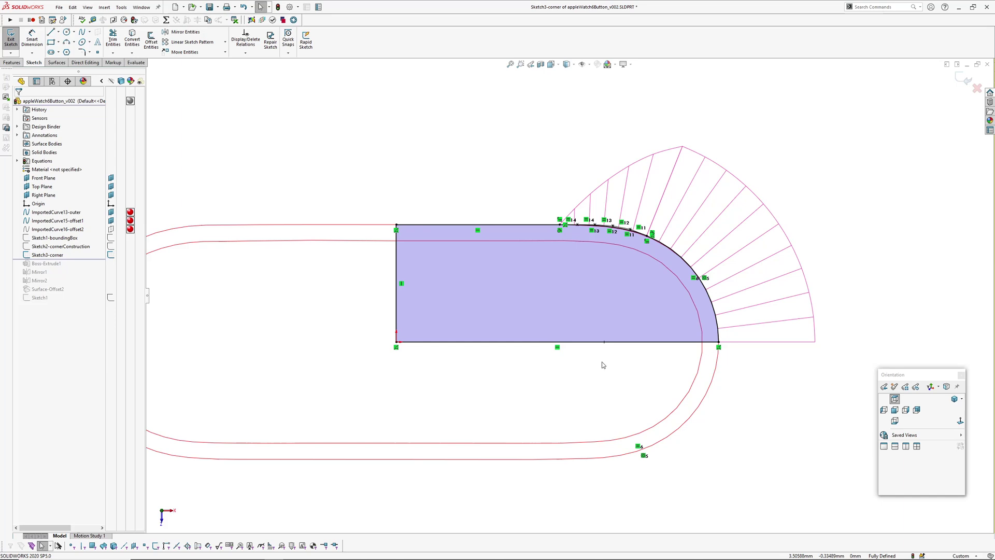
Make Sketch2-cornerConstruction visible behind the corner profile while editing Sketch3-corner.
{"action": "scroll", "coordinate": [753, 405], "scroll_direction": "down", "scroll_amount": 2}
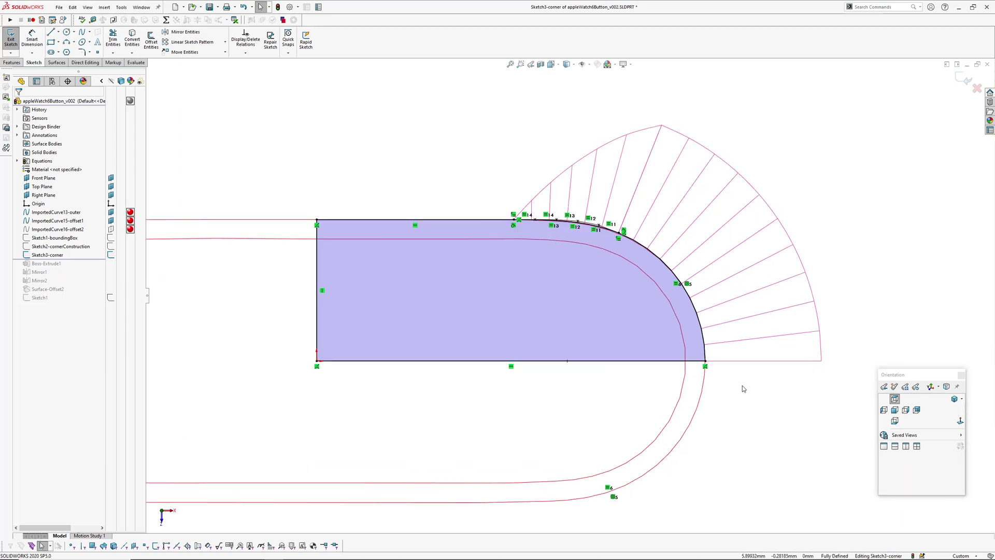
{"action": "key", "text": "h"}
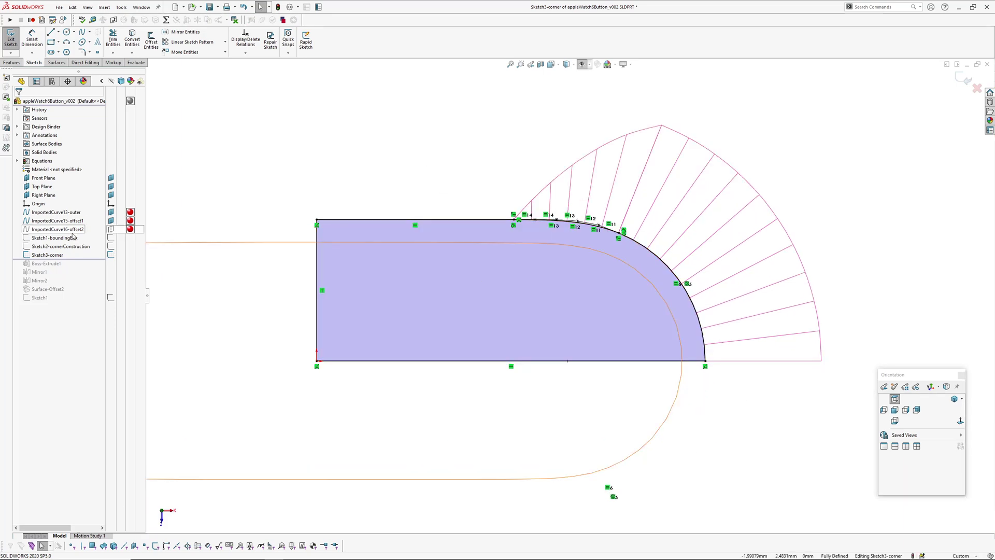
{"action": "left_click", "coordinate": [110, 247]}
{"action": "key", "text": "h"}
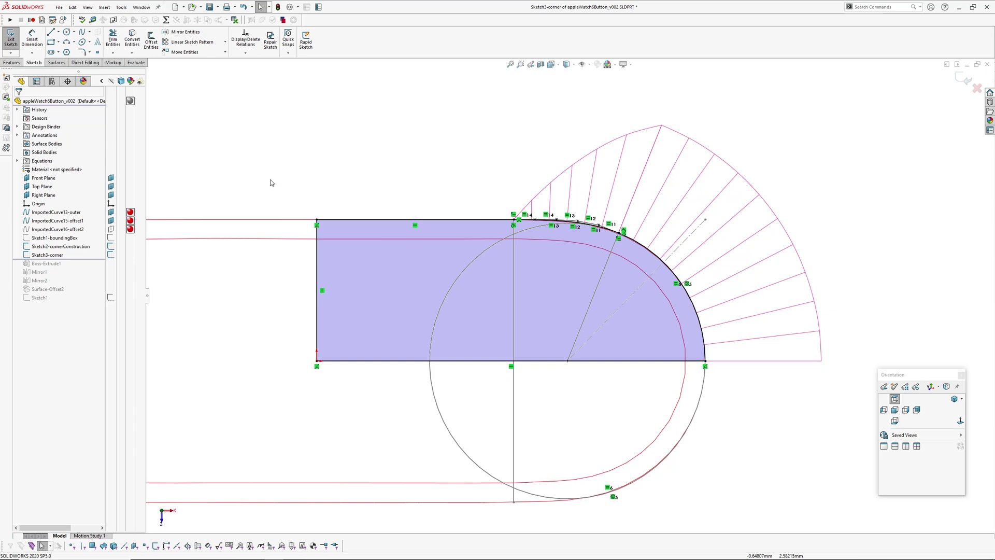
Examine the blend spline's curvature comb and select the adjoining corner arc to inspect its relations and parameters.
{"action": "scroll", "coordinate": [536, 314], "scroll_direction": "down", "scroll_amount": 1}
{"action": "scroll", "coordinate": [535, 215], "scroll_direction": "down", "scroll_amount": 2}
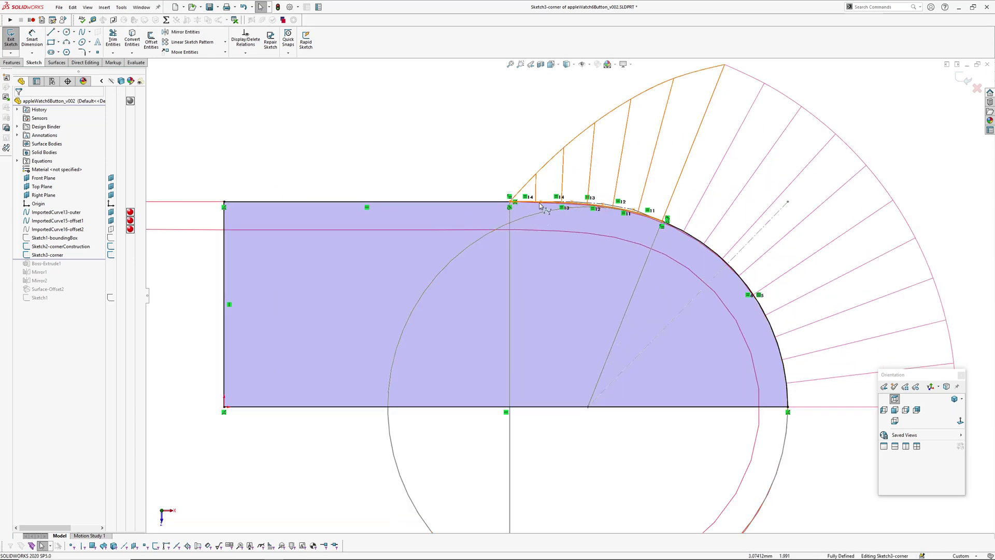
{"action": "left_click", "coordinate": [684, 235]}
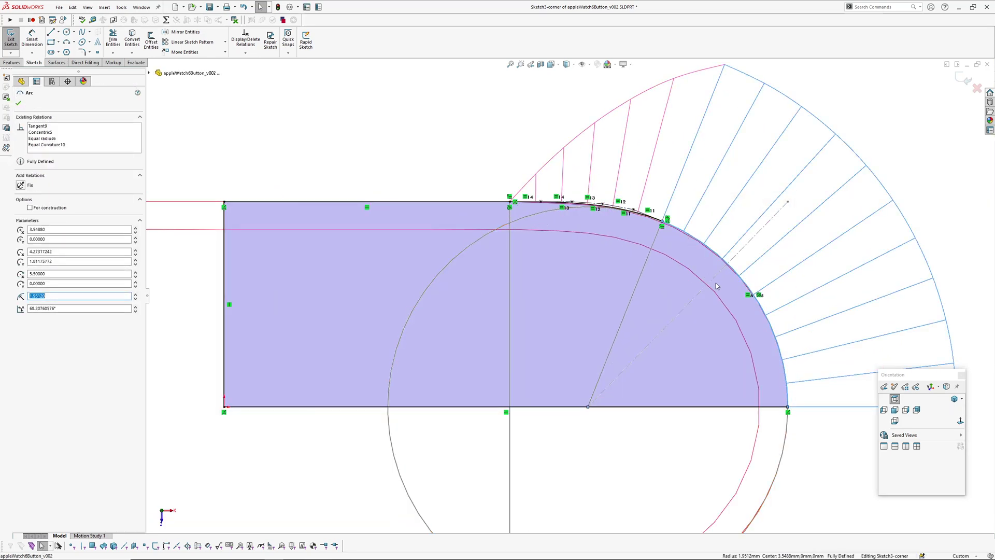
Examine the curvature comb from the straight edge through the corner arc, selecting the blend spline to inspect its relations.
{"action": "middle_click_drag", "start_coordinate": [684, 236], "coordinate": [603, 187], "text": "ctrl"}
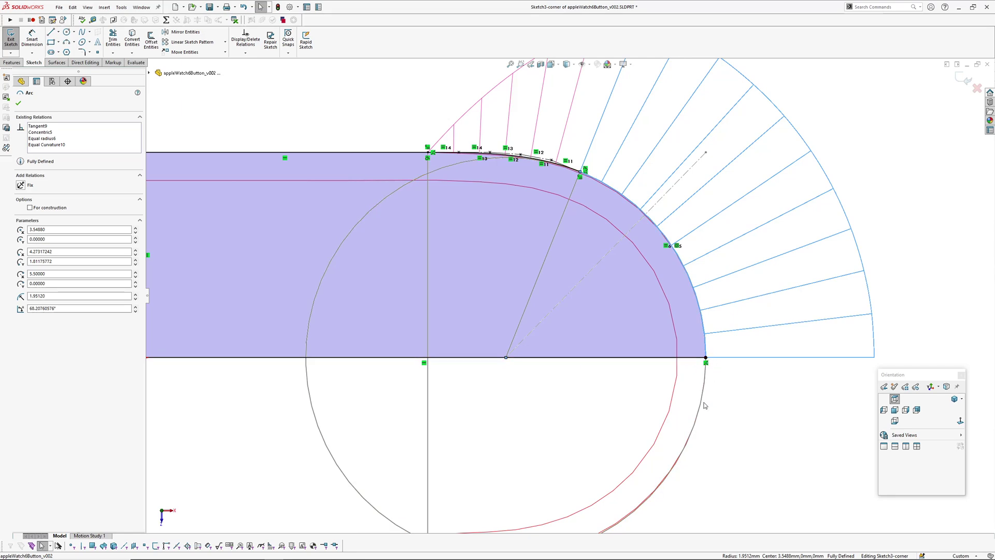
{"action": "scroll", "coordinate": [679, 335], "scroll_direction": "down", "scroll_amount": 3}
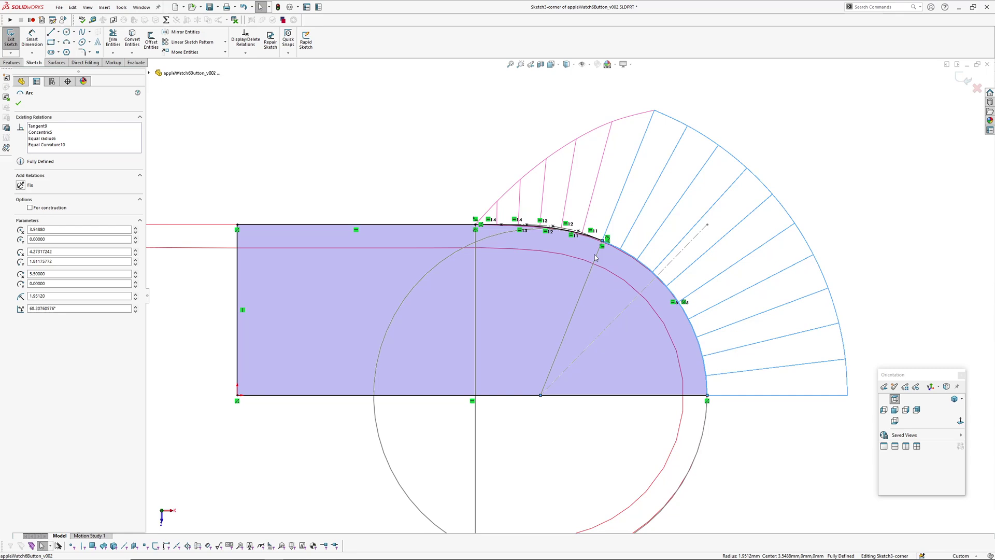
{"action": "left_click", "coordinate": [406, 129]}
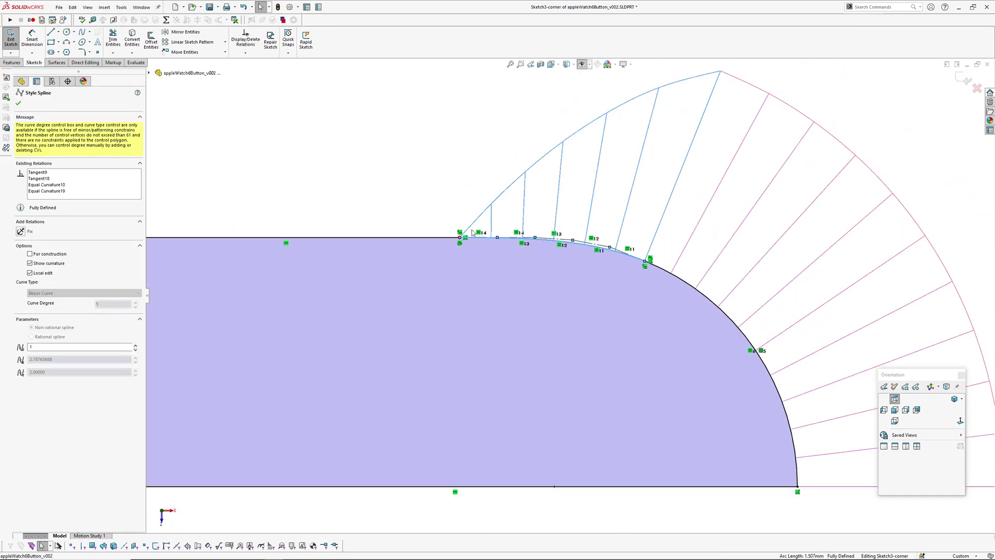
{"action": "scroll", "coordinate": [435, 400], "scroll_direction": "up", "scroll_amount": 1}
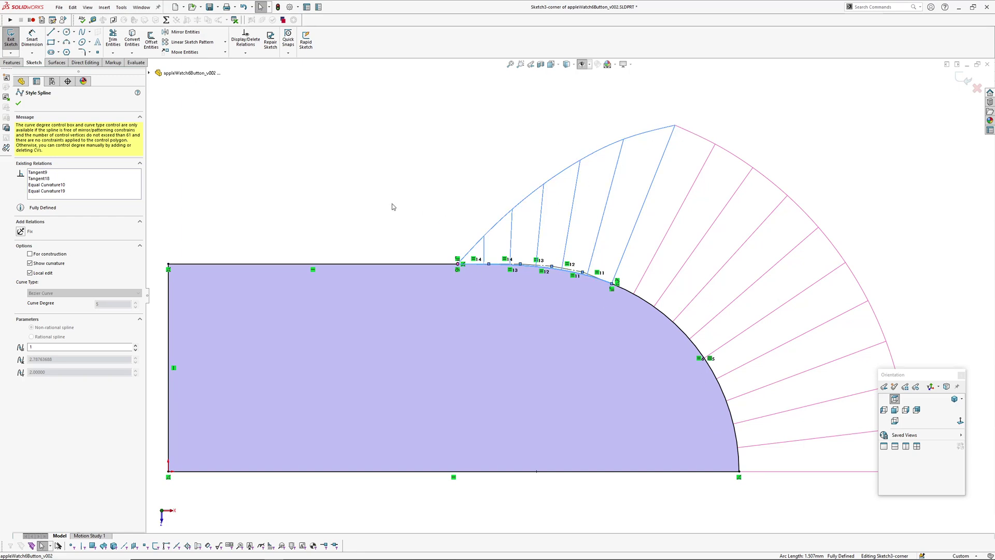
{"action": "left_click", "coordinate": [407, 212]}
{"action": "scroll", "coordinate": [522, 249], "scroll_direction": "down", "scroll_amount": 2}
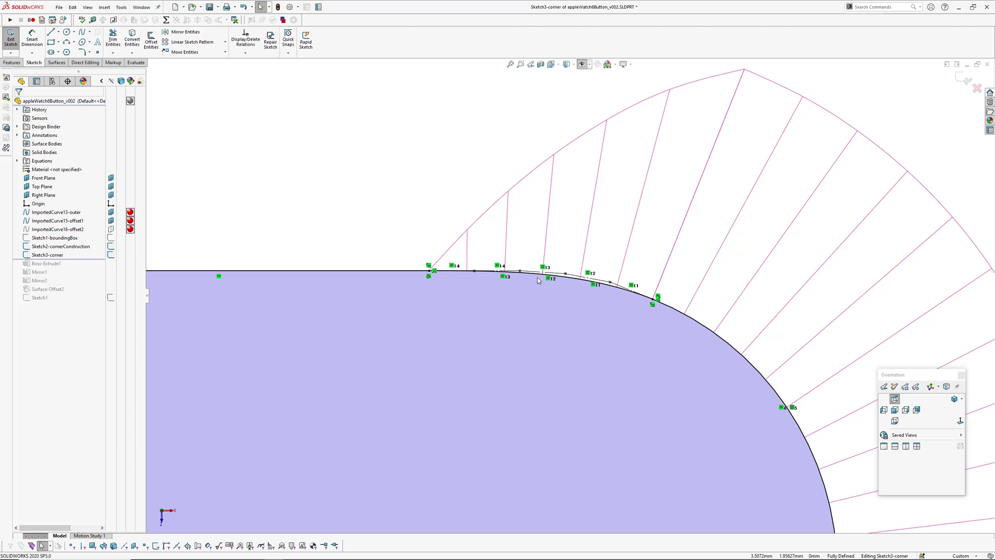
{"action": "left_click", "coordinate": [545, 275]}
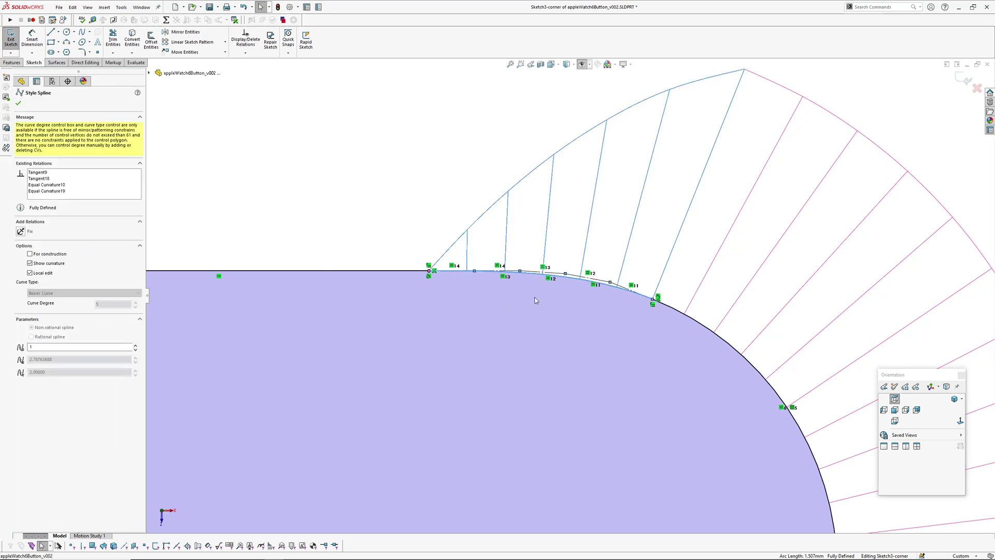
{"action": "left_click", "coordinate": [378, 225]}
Select the blend spline's control polygon segments together to inspect how equal-length relations tie them.
{"action": "scroll", "coordinate": [500, 244], "scroll_direction": "down", "scroll_amount": 2}
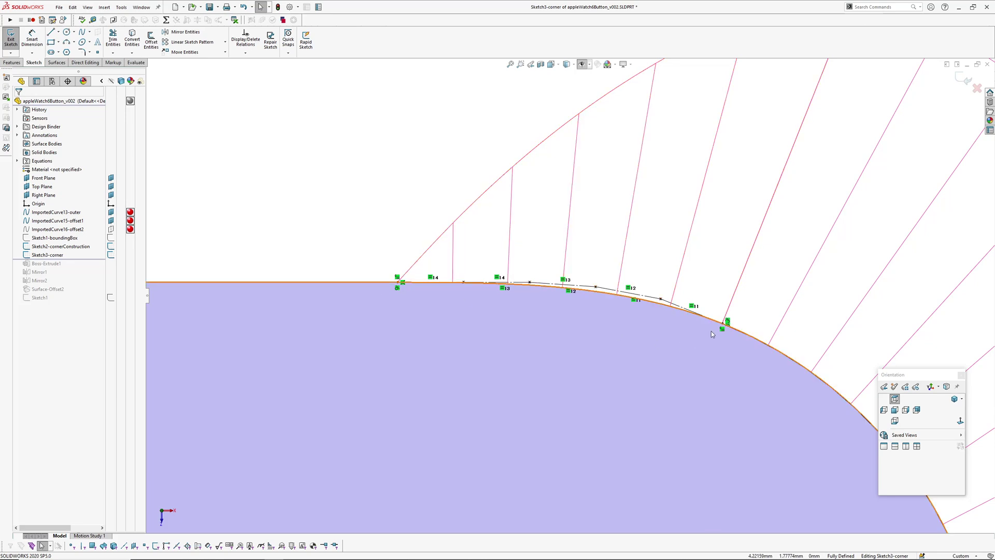
{"action": "left_click", "coordinate": [671, 302]}
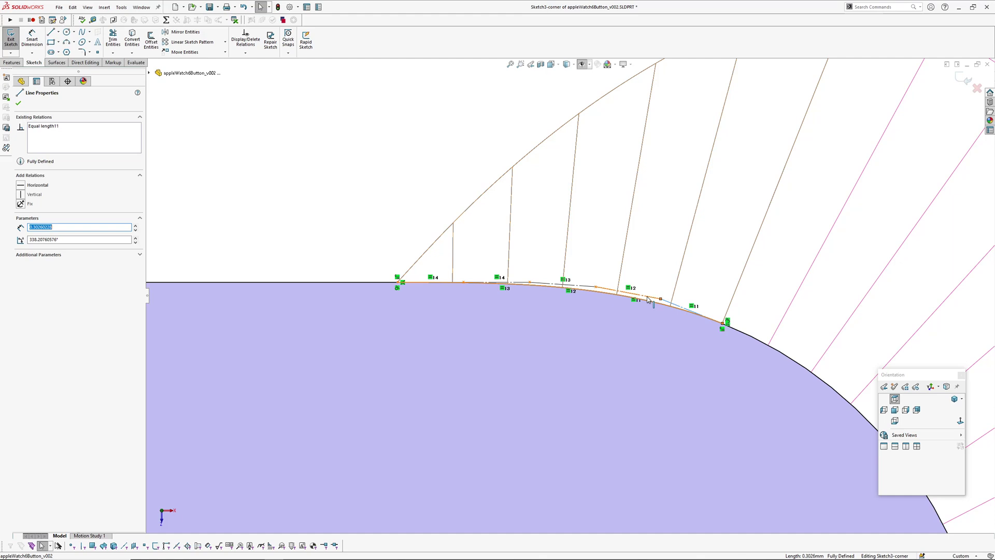
{"action": "left_click", "coordinate": [643, 296], "text": "ctrl"}
{"action": "left_click", "coordinate": [580, 286], "text": "ctrl"}
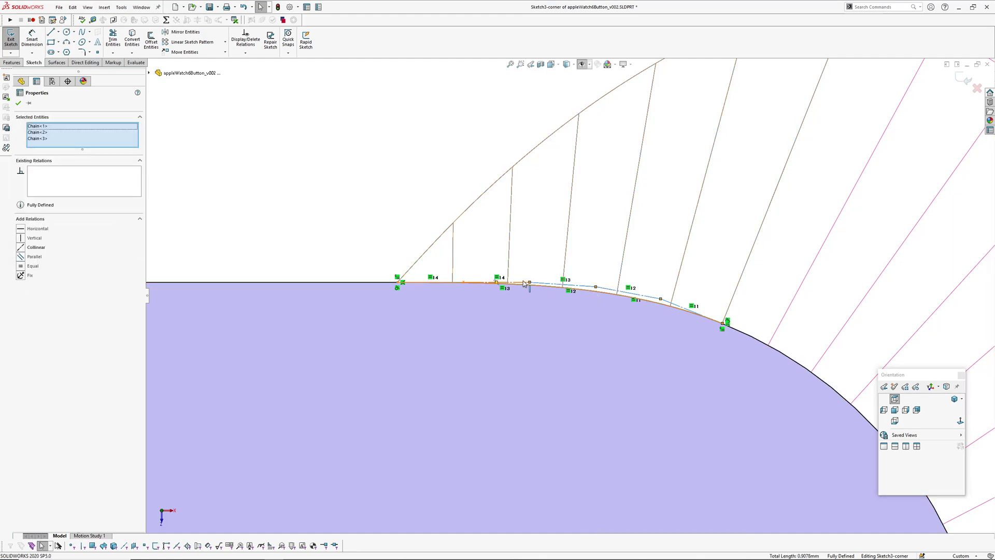
{"action": "left_click", "coordinate": [525, 283], "text": "ctrl"}
{"action": "left_click", "coordinate": [349, 187]}
{"action": "scroll", "coordinate": [349, 189], "scroll_direction": "up", "scroll_amount": 1}
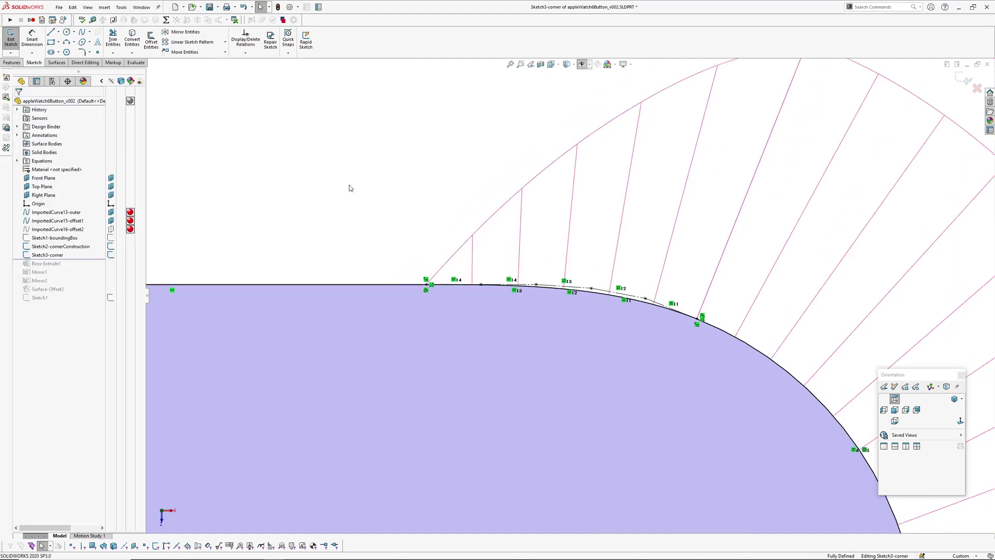
Exit Sketch3-corner and roll the model forward past Mirror2, fitting the mirrored body in view.
{"action": "scroll", "coordinate": [349, 188], "scroll_direction": "up", "scroll_amount": 5}
{"action": "middle_click_drag", "start_coordinate": [588, 332], "coordinate": [541, 287], "text": "ctrl"}
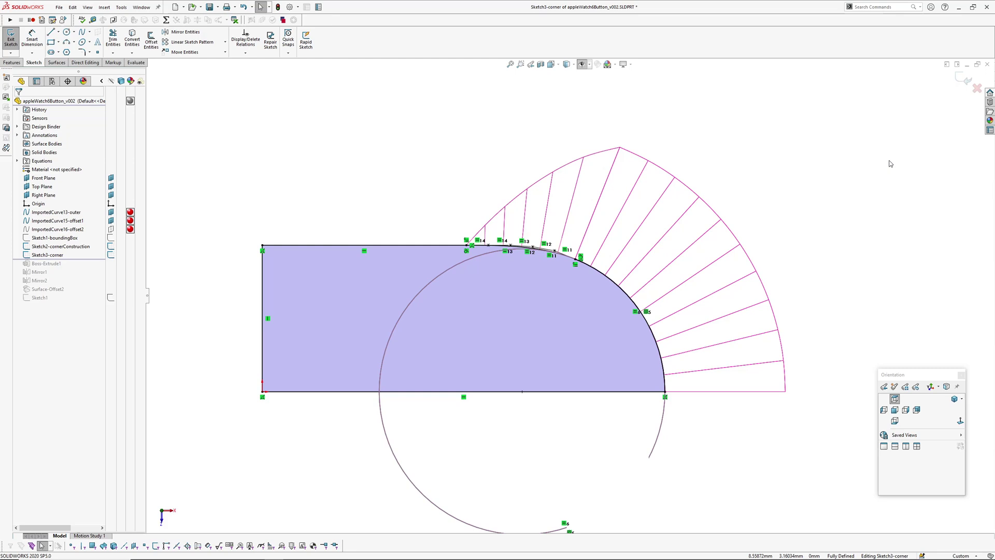
{"action": "left_click", "coordinate": [964, 79]}
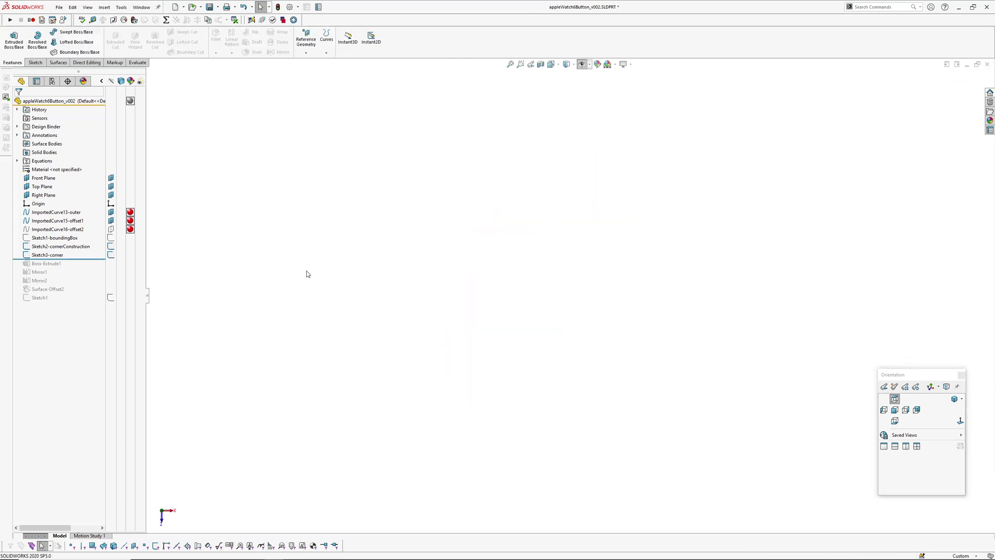
{"action": "left_click_drag", "start_coordinate": [78, 261], "coordinate": [76, 285]}
{"action": "key", "text": "f"}
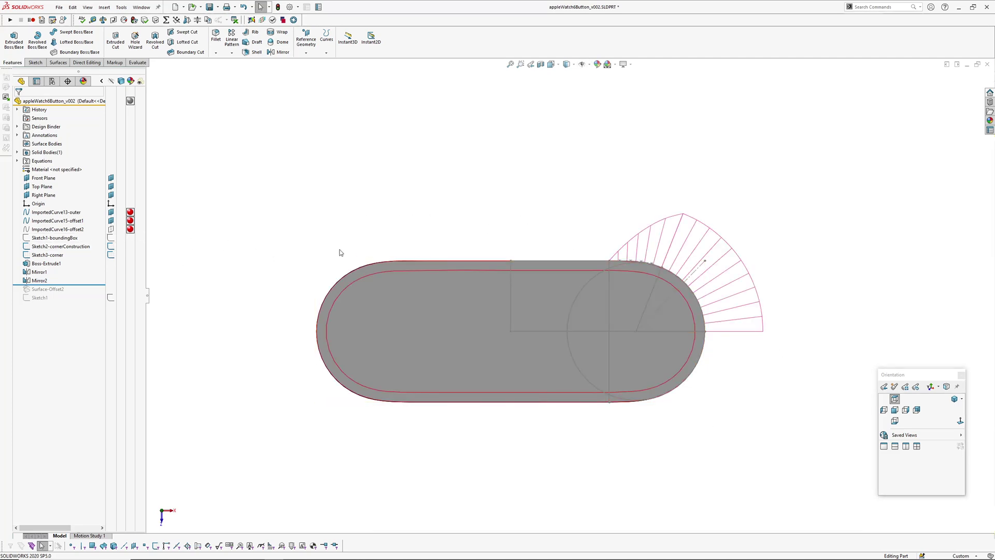
Compare the mirrored body's outline with the imported outer curve around the upper corner.
{"action": "scroll", "coordinate": [618, 308], "scroll_direction": "down", "scroll_amount": 3}
{"action": "scroll", "coordinate": [645, 218], "scroll_direction": "up", "scroll_amount": 2}
{"action": "scroll", "coordinate": [696, 295], "scroll_direction": "up", "scroll_amount": 1}
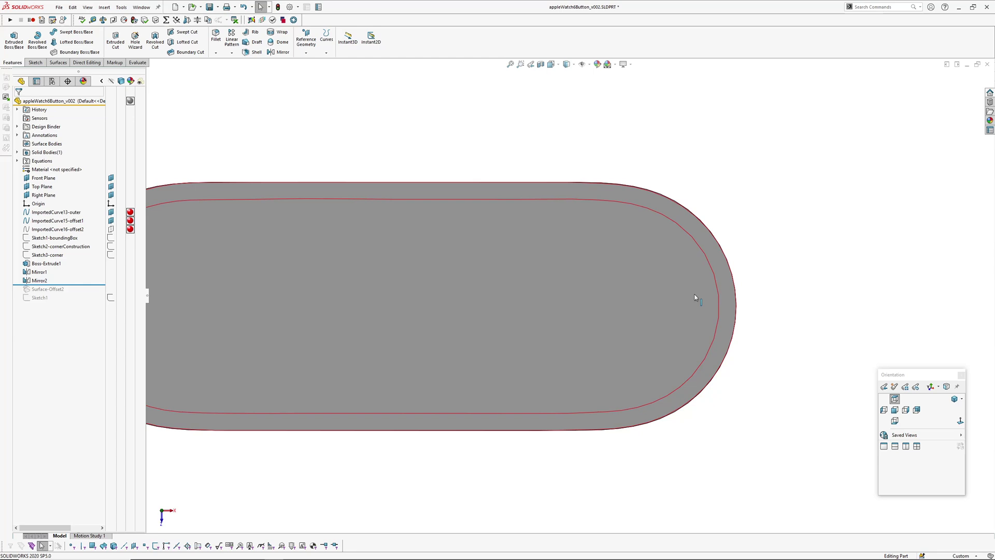
{"action": "scroll", "coordinate": [685, 263], "scroll_direction": "down", "scroll_amount": 1}
{"action": "scroll", "coordinate": [542, 173], "scroll_direction": "up", "scroll_amount": 3}
{"action": "scroll", "coordinate": [539, 181], "scroll_direction": "down", "scroll_amount": 2}
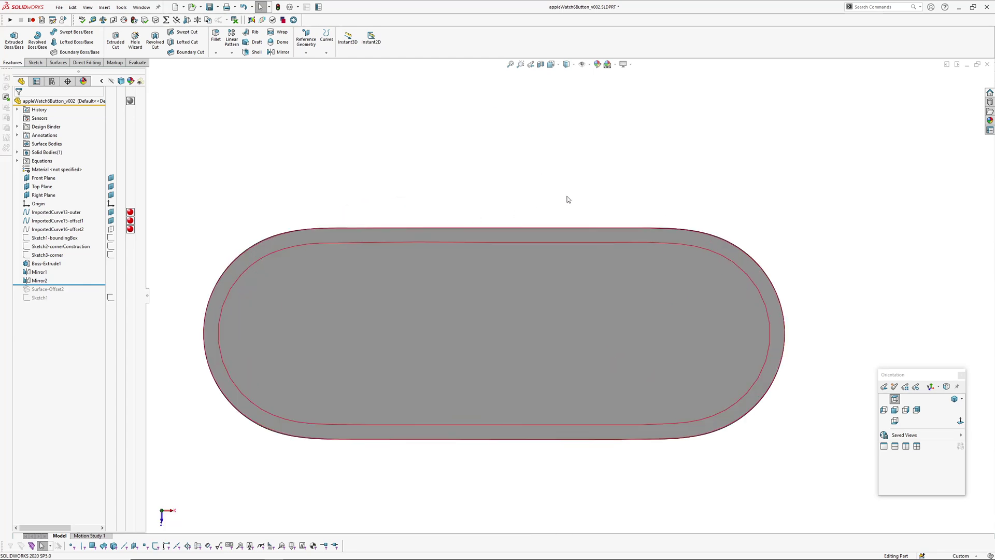
{"action": "scroll", "coordinate": [720, 163], "scroll_direction": "down", "scroll_amount": 4}
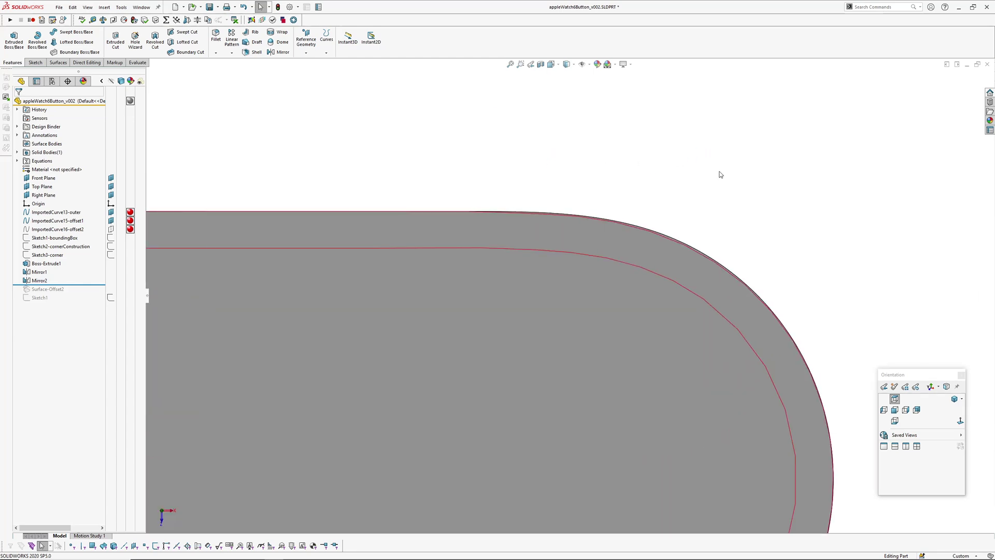
{"action": "scroll", "coordinate": [714, 213], "scroll_direction": "up", "scroll_amount": 2}
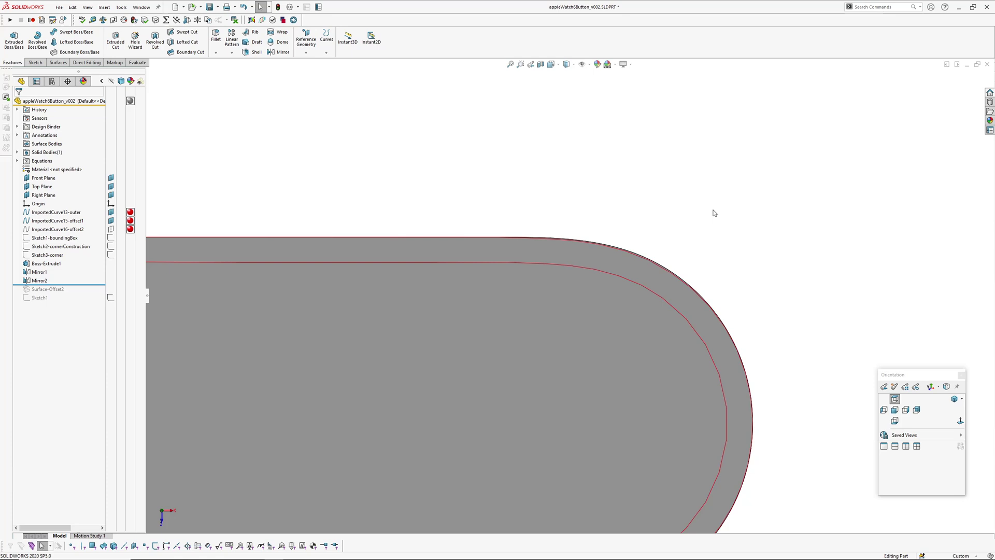
{"action": "scroll", "coordinate": [631, 286], "scroll_direction": "down", "scroll_amount": 1}
{"action": "scroll", "coordinate": [607, 244], "scroll_direction": "down", "scroll_amount": 4}
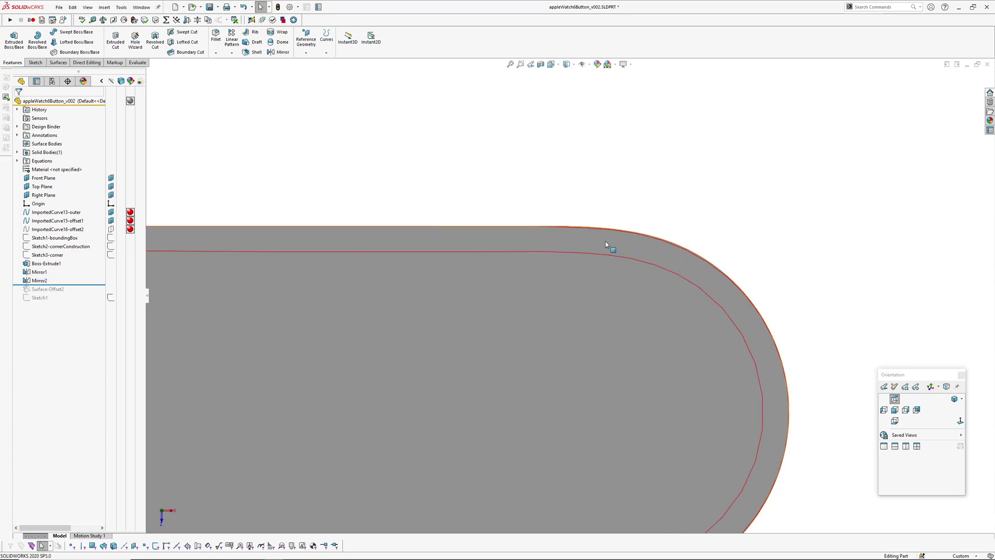
{"action": "scroll", "coordinate": [524, 213], "scroll_direction": "up", "scroll_amount": 2}
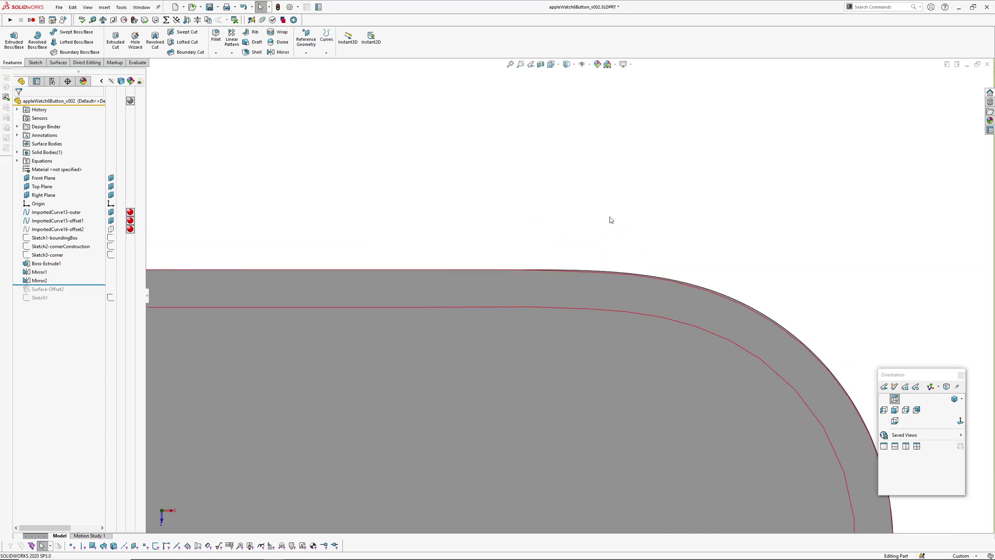
{"action": "scroll", "coordinate": [608, 217], "scroll_direction": "up", "scroll_amount": 2}
{"action": "scroll", "coordinate": [673, 418], "scroll_direction": "up", "scroll_amount": 1}
{"action": "scroll", "coordinate": [669, 378], "scroll_direction": "down", "scroll_amount": 5}
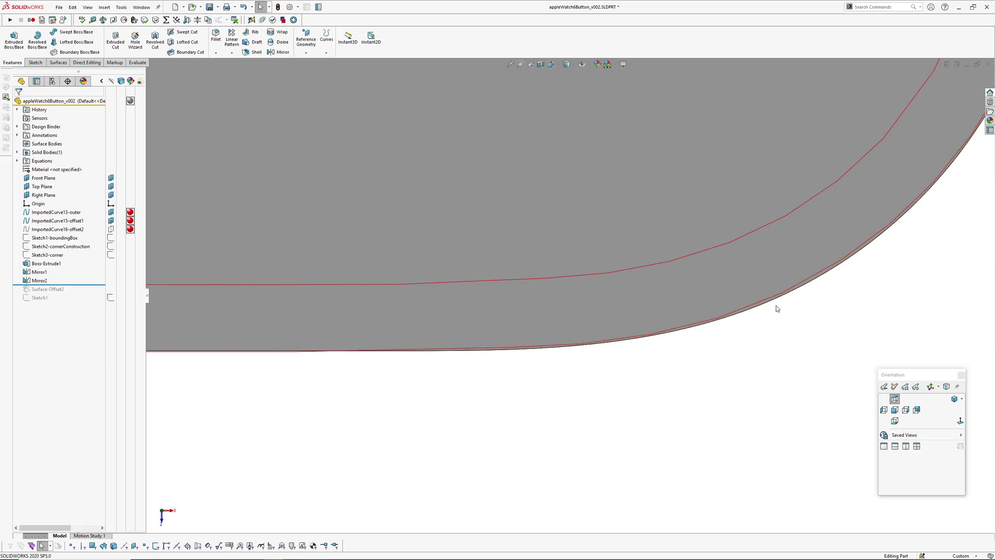
Examine how closely the body's lower corner and straight lower edge follow the imported outer curve.
{"action": "middle_click_drag", "start_coordinate": [776, 307], "coordinate": [696, 372], "text": "ctrl"}
{"action": "scroll", "coordinate": [645, 367], "scroll_direction": "down", "scroll_amount": 1}
{"action": "scroll", "coordinate": [603, 337], "scroll_direction": "down", "scroll_amount": 2}
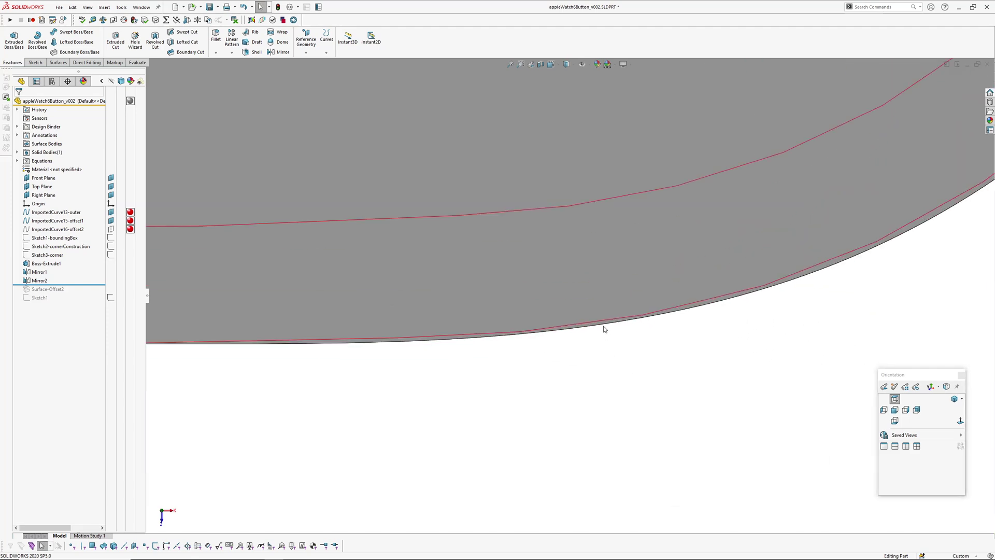
{"action": "scroll", "coordinate": [551, 338], "scroll_direction": "up", "scroll_amount": 1}
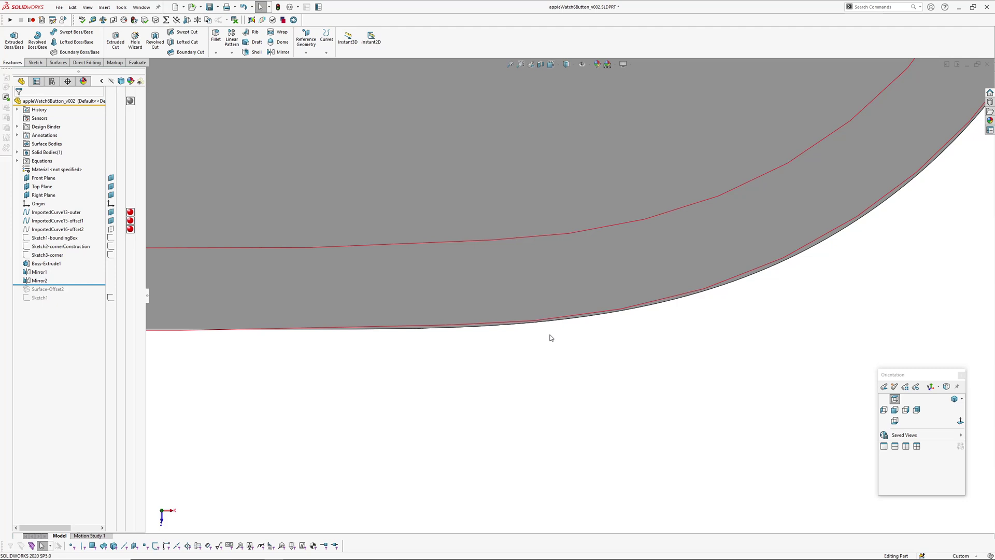
{"action": "middle_click_drag", "start_coordinate": [552, 338], "coordinate": [785, 335], "text": "ctrl"}
{"action": "scroll", "coordinate": [785, 335], "scroll_direction": "up", "scroll_amount": 3}
{"action": "scroll", "coordinate": [515, 331], "scroll_direction": "down", "scroll_amount": 4}
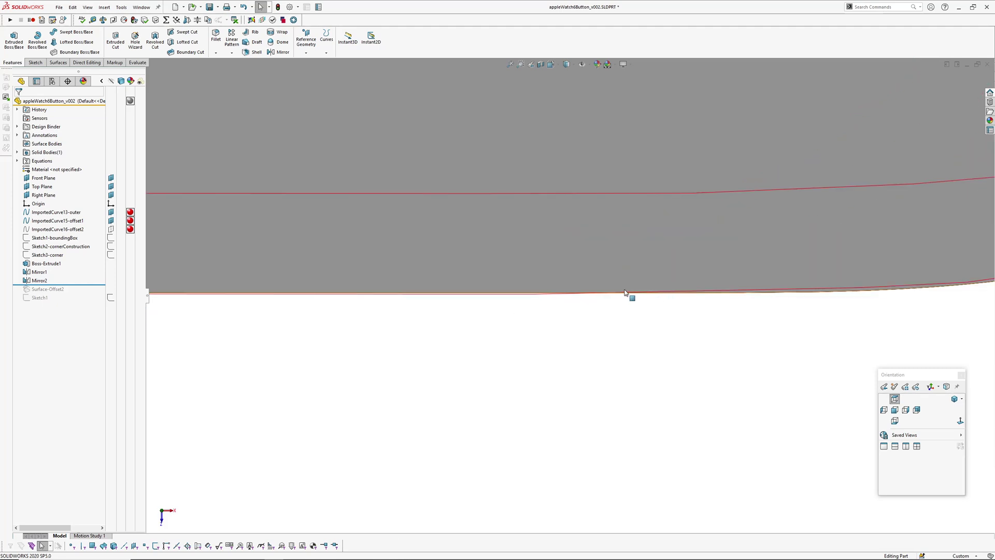
{"action": "scroll", "coordinate": [496, 300], "scroll_direction": "down", "scroll_amount": 3}
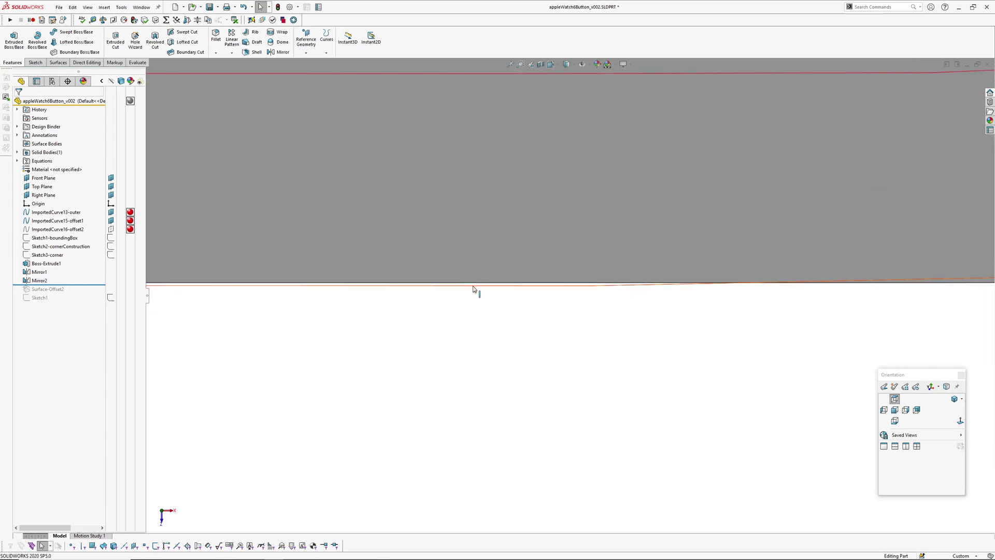
{"action": "scroll", "coordinate": [443, 332], "scroll_direction": "up", "scroll_amount": 3}
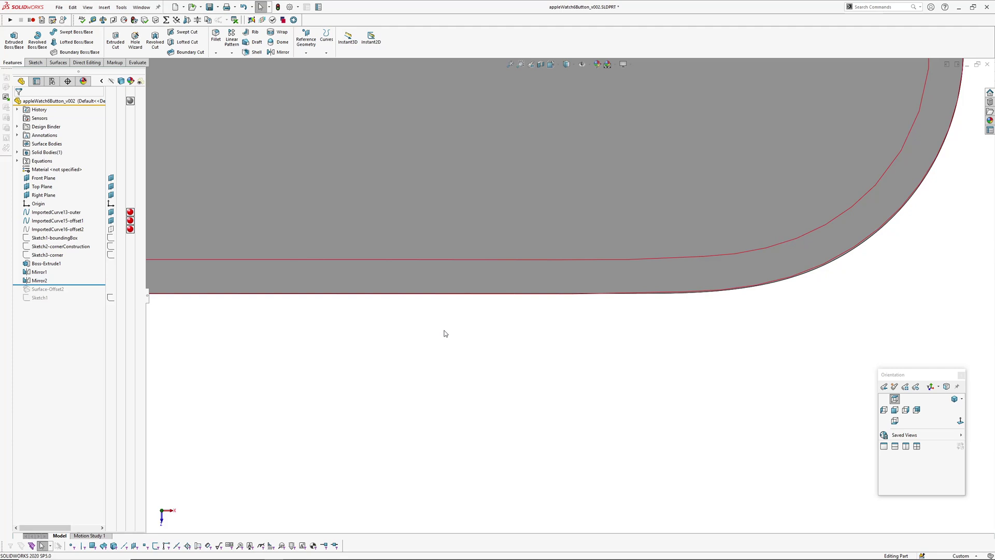
{"action": "scroll", "coordinate": [445, 342], "scroll_direction": "up", "scroll_amount": 3}
{"action": "scroll", "coordinate": [714, 351], "scroll_direction": "down", "scroll_amount": 4}
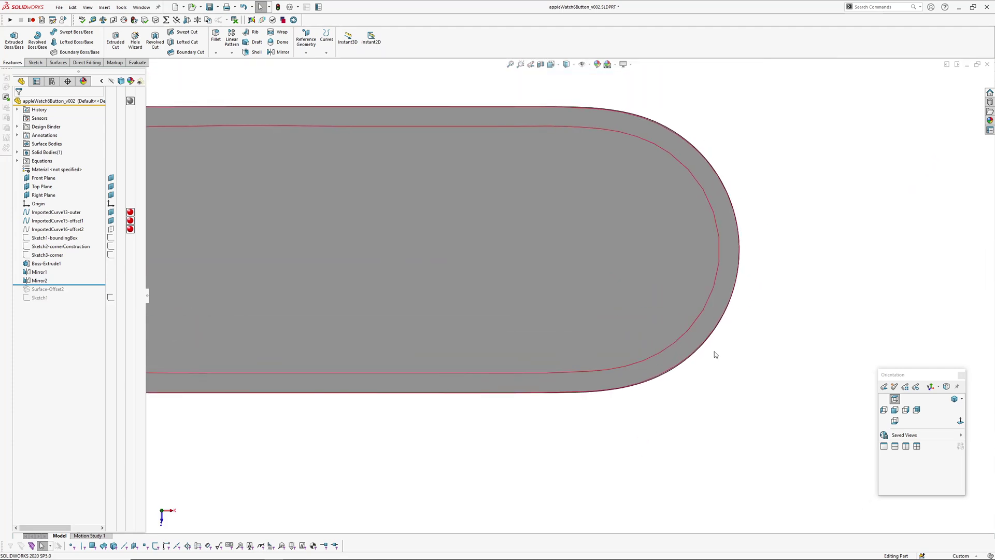
Highlight Sketch3-corner to examine its curvature comb against the mirrored body's corner.
{"action": "scroll", "coordinate": [643, 360], "scroll_direction": "up", "scroll_amount": 3}
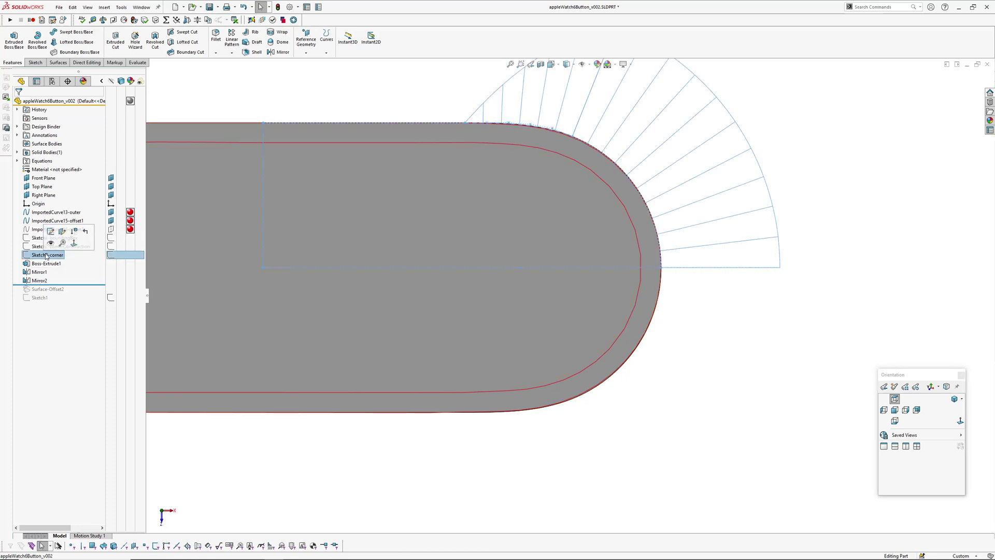
{"action": "middle_click_drag", "start_coordinate": [483, 151], "coordinate": [538, 258], "text": "ctrl"}
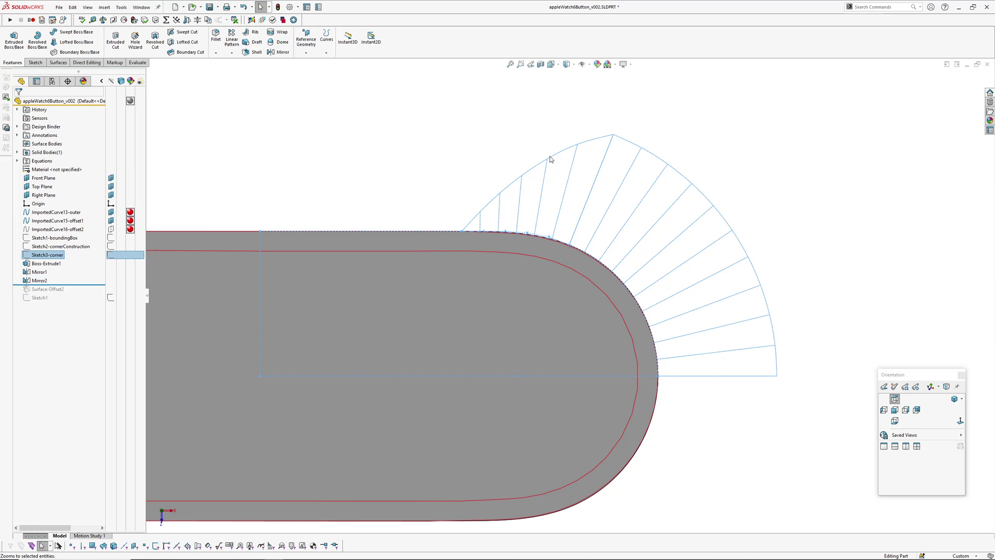
{"action": "left_click", "coordinate": [417, 185]}
{"action": "scroll", "coordinate": [417, 185], "scroll_direction": "up", "scroll_amount": 2}
{"action": "scroll", "coordinate": [598, 297], "scroll_direction": "down", "scroll_amount": 5}
{"action": "scroll", "coordinate": [501, 213], "scroll_direction": "up", "scroll_amount": 4}
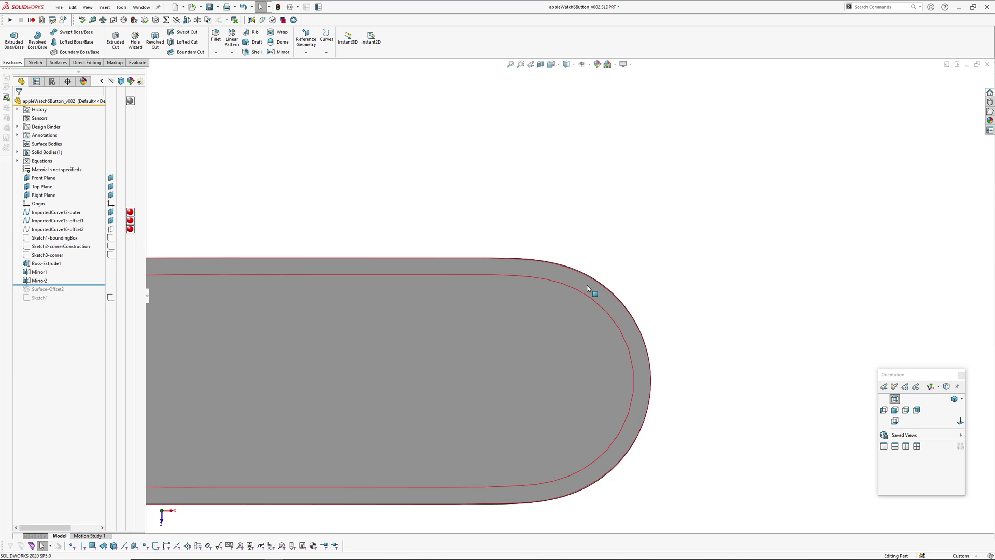
Roll the model forward past Surface-Offset2 and Sketch1 and show the button in a three-dimensional view.
{"action": "scroll", "coordinate": [587, 289], "scroll_direction": "up", "scroll_amount": 3}
{"action": "key", "text": "ctrl+7"}
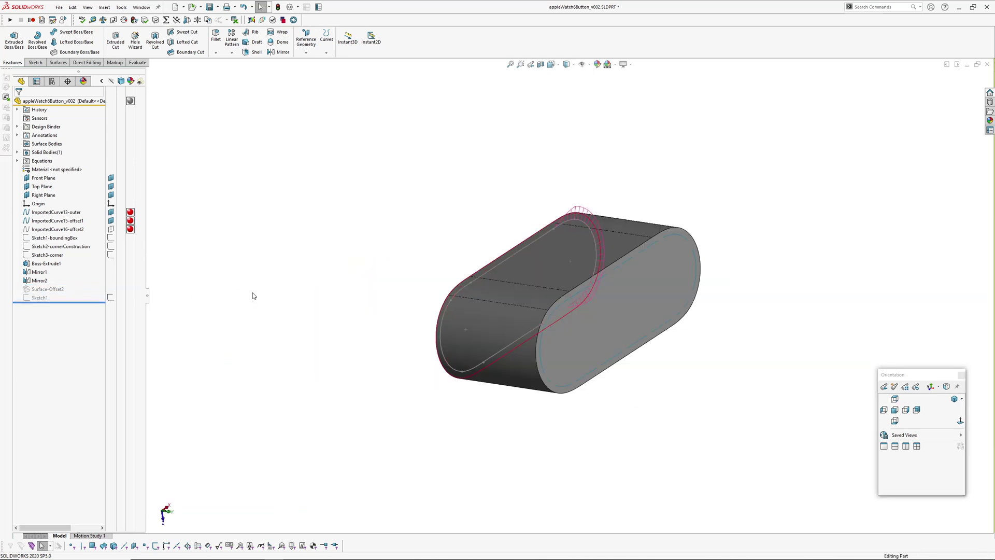
{"action": "mouse_move", "coordinate": [356, 293]}
{"action": "middle_mouse_down"}
{"action": "mouse_move", "coordinate": [309, 236]}
{"action": "mouse_move", "coordinate": [340, 212]}
{"action": "mouse_move", "coordinate": [274, 277]}
{"action": "middle_mouse_up"}
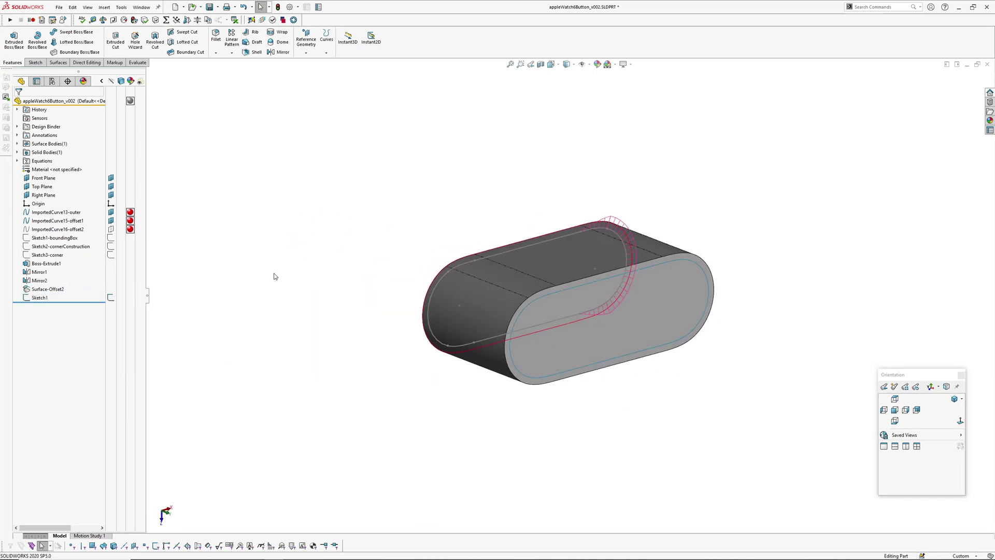
Open the Surface-Offset2 feature for editing to check its selected side faces and offset distance.
{"action": "left_click", "coordinate": [47, 288]}
{"action": "left_click", "coordinate": [50, 268]}
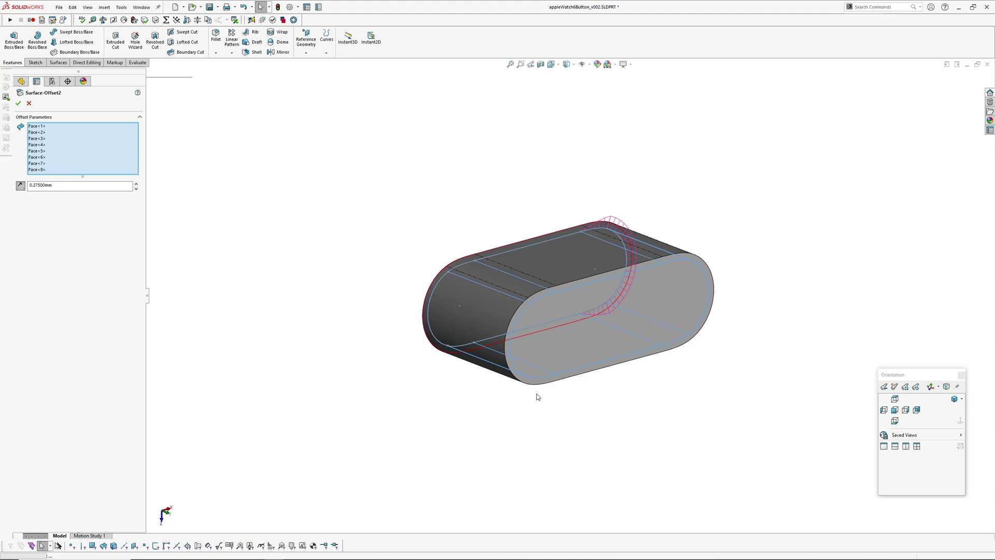
{"action": "scroll", "coordinate": [539, 296], "scroll_direction": "down", "scroll_amount": 2}
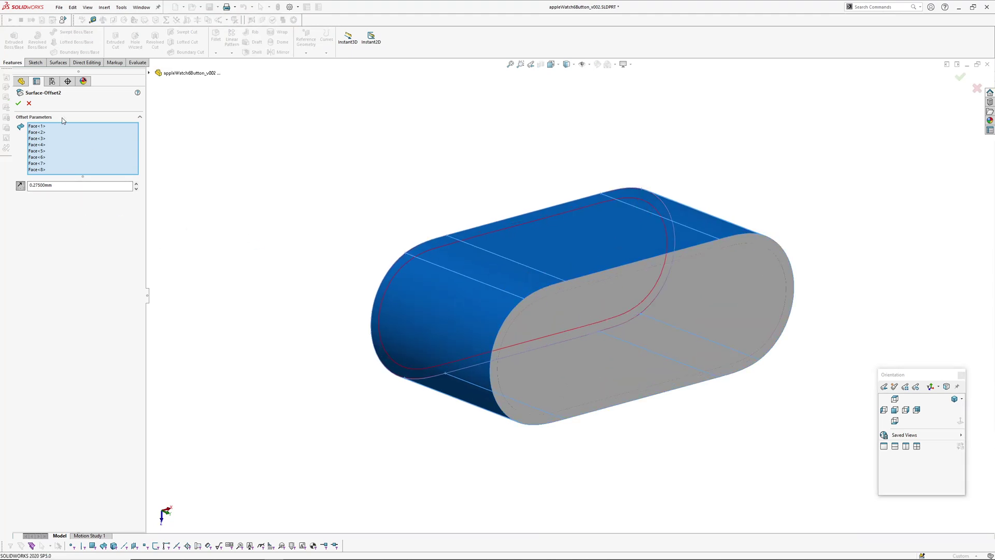
Close the surface offset, select Sketch1 and orient the view normal to it to examine its curvature comb.
{"action": "middle_click_drag", "start_coordinate": [617, 291], "coordinate": [553, 283]}
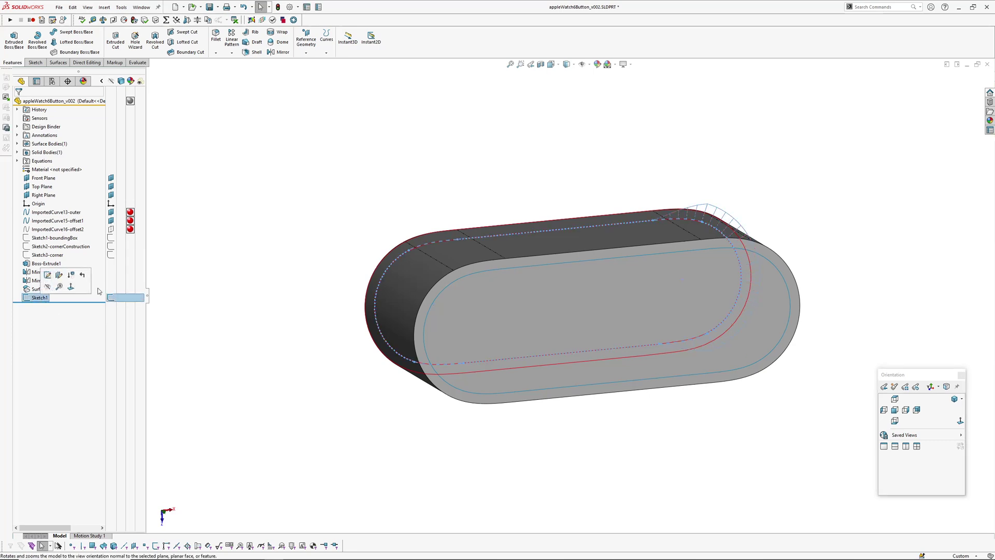
{"action": "left_click", "coordinate": [961, 421]}
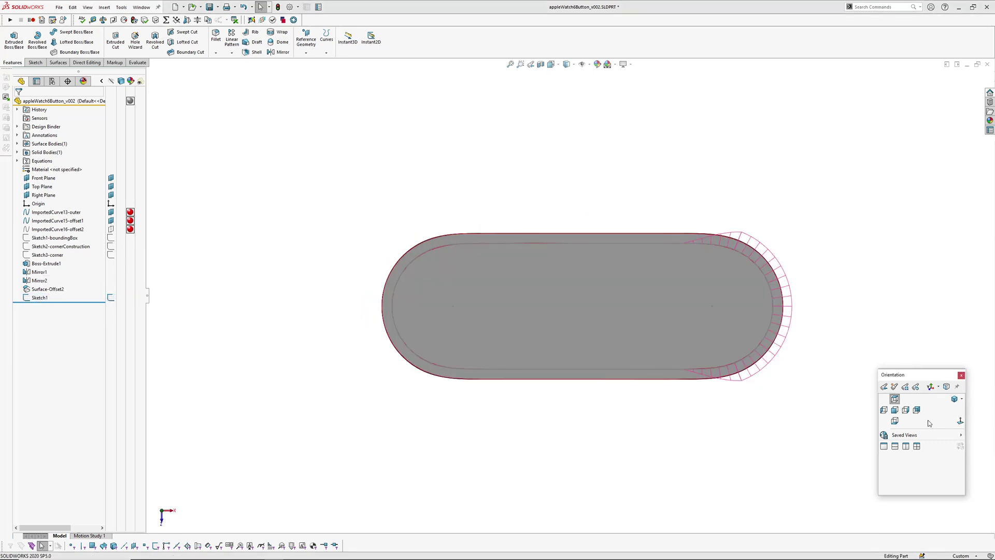
Examine Sketch1's curvature comb and the offset around the button's rounded end against the imported curves.
{"action": "scroll", "coordinate": [737, 286], "scroll_direction": "down", "scroll_amount": 5}
{"action": "middle_click_drag", "start_coordinate": [654, 366], "coordinate": [676, 279], "text": "ctrl"}
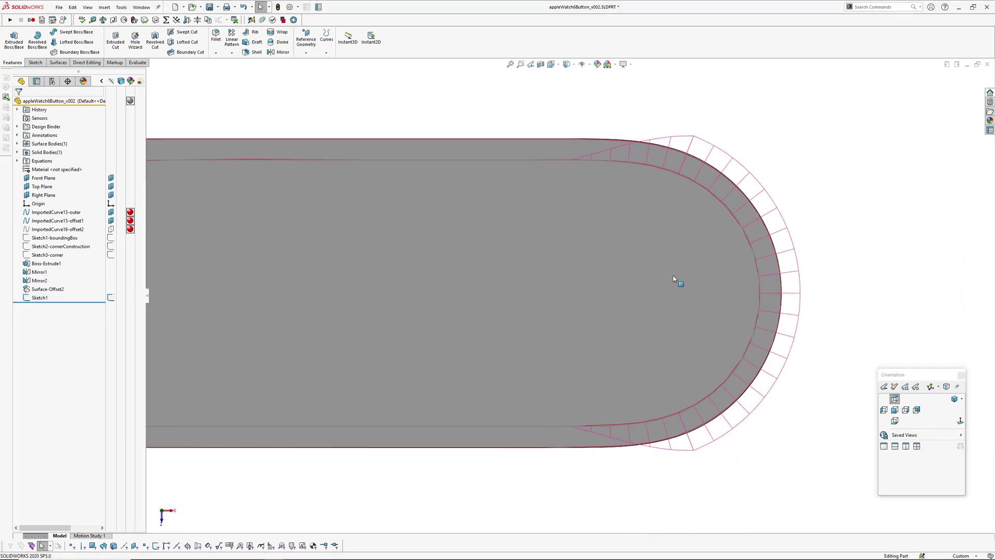
{"action": "scroll", "coordinate": [688, 271], "scroll_direction": "down", "scroll_amount": 3}
{"action": "scroll", "coordinate": [690, 275], "scroll_direction": "up", "scroll_amount": 4}
{"action": "middle_click_drag", "start_coordinate": [643, 402], "coordinate": [718, 317], "text": "ctrl"}
{"action": "scroll", "coordinate": [719, 319], "scroll_direction": "down", "scroll_amount": 3}
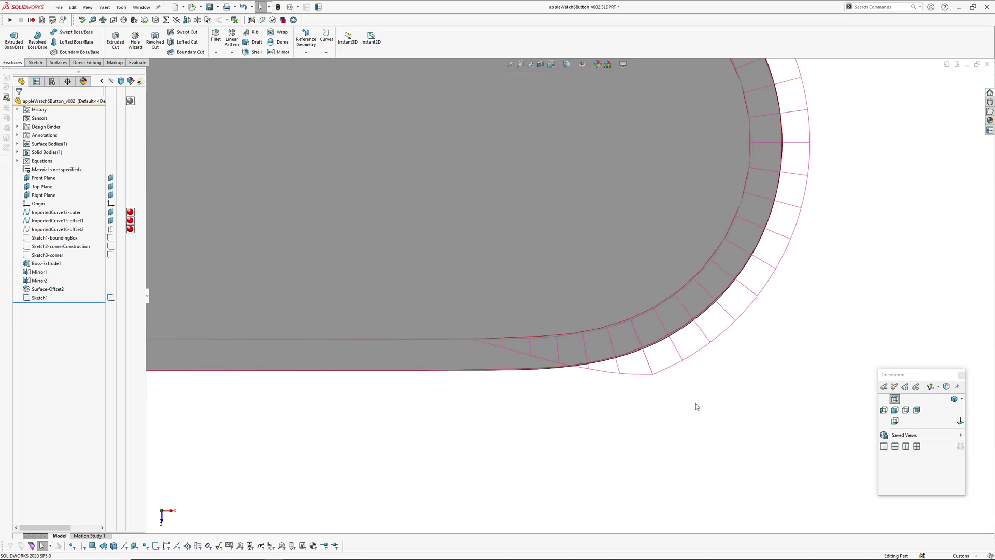
{"action": "scroll", "coordinate": [570, 384], "scroll_direction": "up", "scroll_amount": 3}
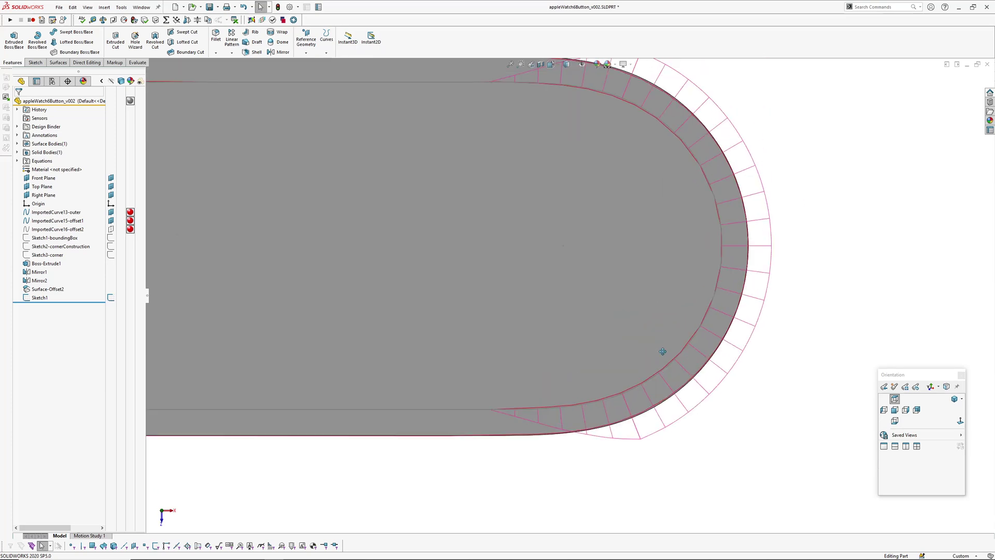
{"action": "scroll", "coordinate": [637, 218], "scroll_direction": "down", "scroll_amount": 3}
{"action": "scroll", "coordinate": [629, 228], "scroll_direction": "down", "scroll_amount": 2}
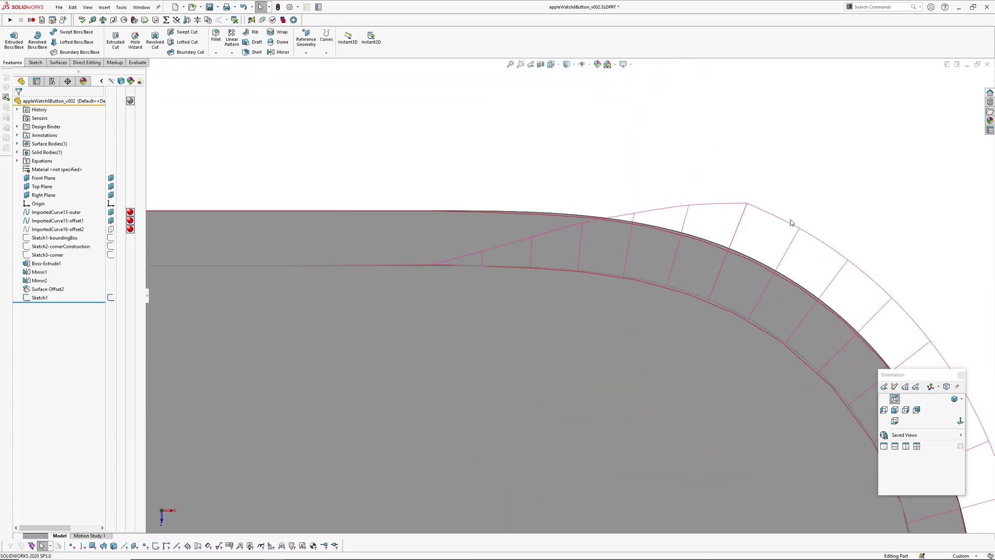
{"action": "scroll", "coordinate": [792, 223], "scroll_direction": "up", "scroll_amount": 3}
{"action": "scroll", "coordinate": [490, 165], "scroll_direction": "down", "scroll_amount": 2}
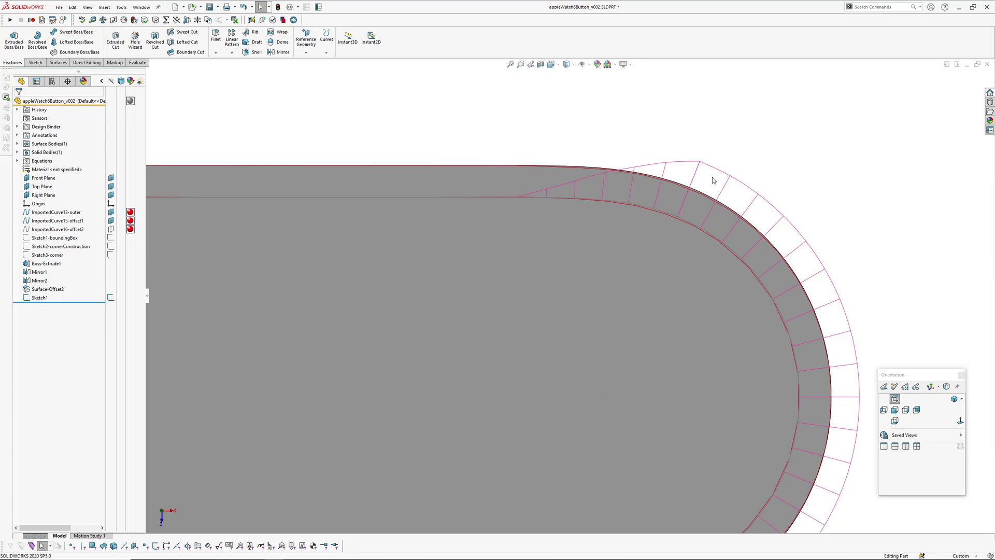
{"action": "scroll", "coordinate": [769, 151], "scroll_direction": "up", "scroll_amount": 3}
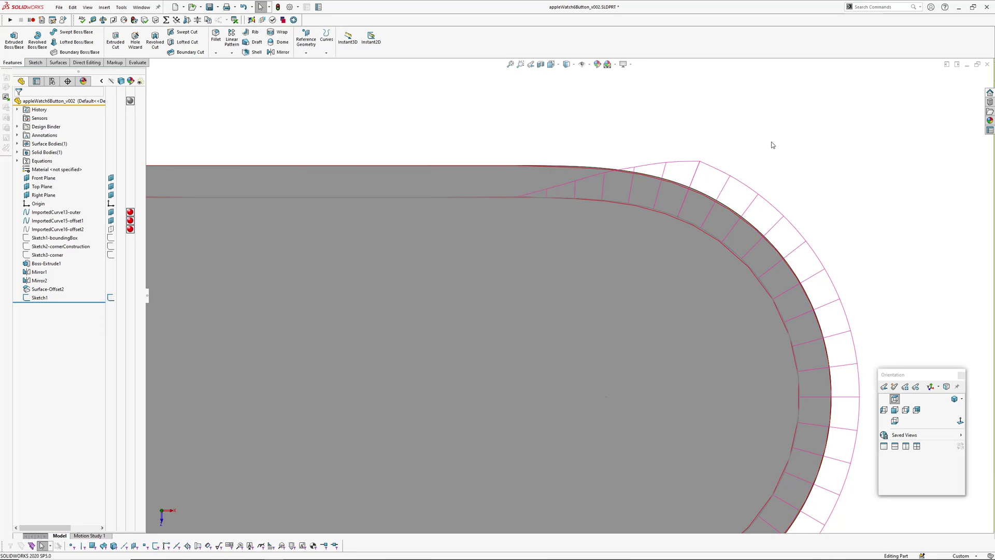
Highlight ImportedCurve13-outer at the rounded corner and compare the outer edge and the inner offset with the imported curves.
{"action": "scroll", "coordinate": [642, 170], "scroll_direction": "down", "scroll_amount": 4}
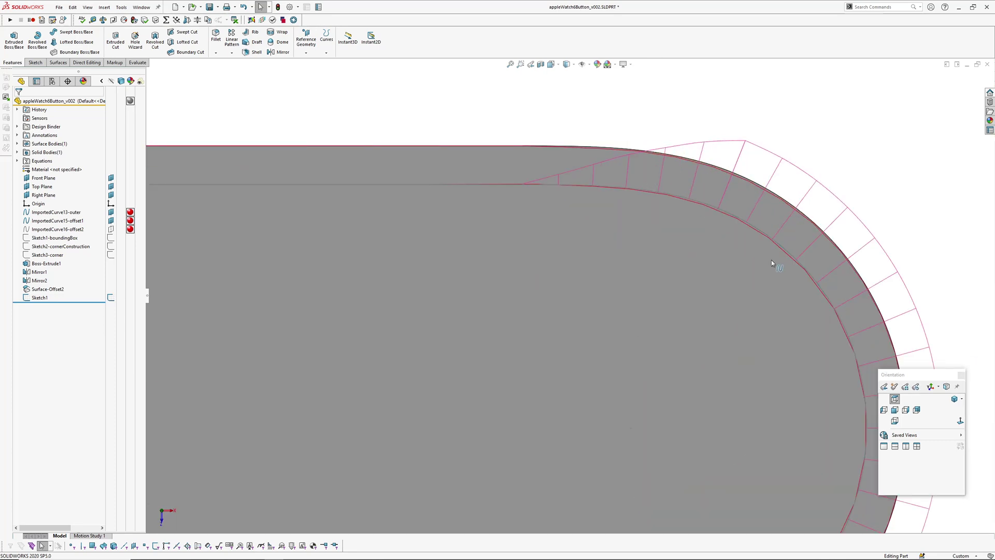
{"action": "scroll", "coordinate": [726, 244], "scroll_direction": "down", "scroll_amount": 3}
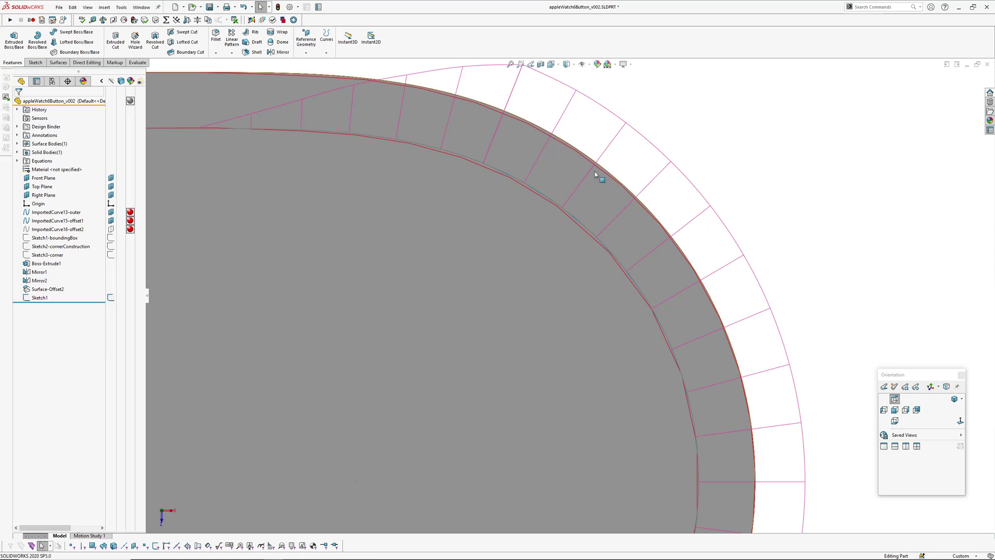
{"action": "scroll", "coordinate": [595, 171], "scroll_direction": "up", "scroll_amount": 3}
{"action": "scroll", "coordinate": [584, 215], "scroll_direction": "down", "scroll_amount": 3}
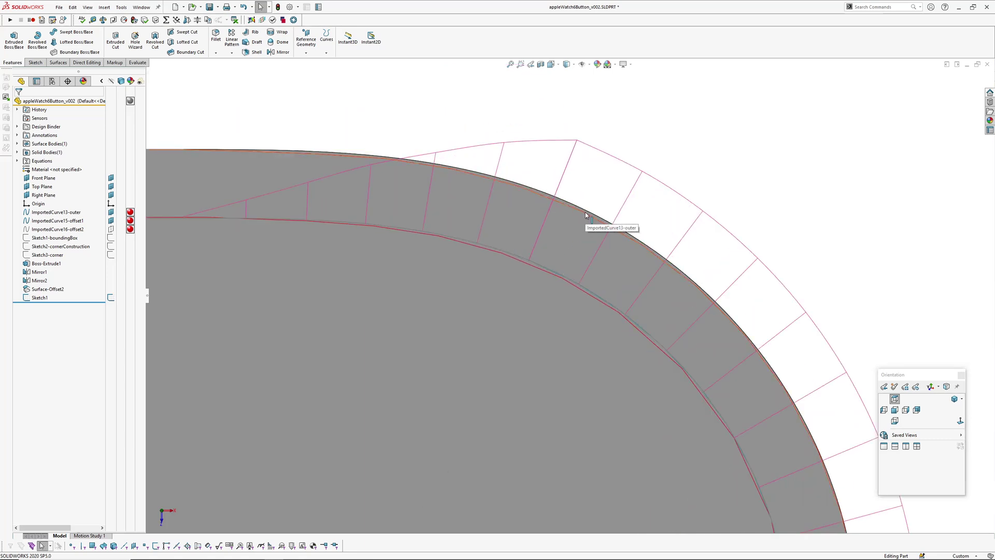
{"action": "left_click", "coordinate": [586, 215]}
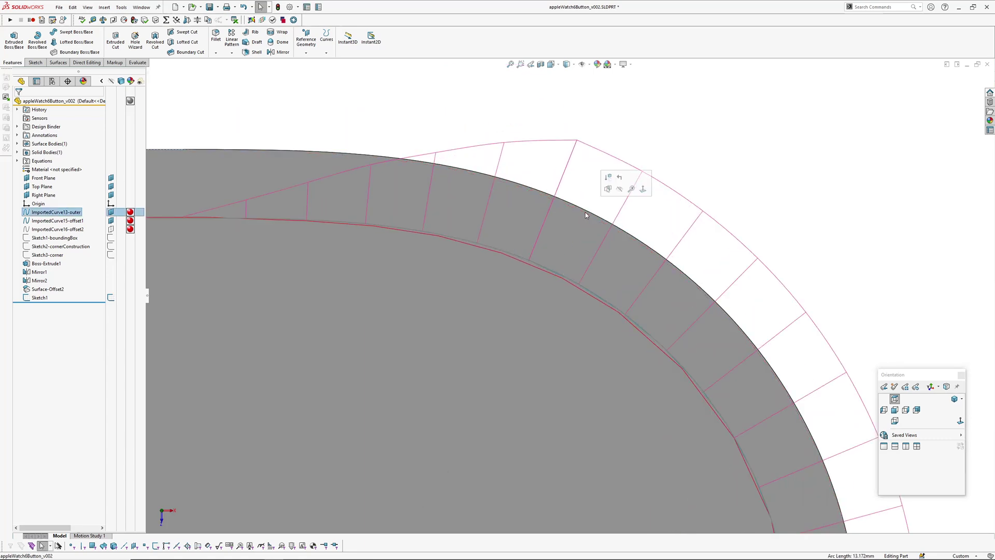
{"action": "scroll", "coordinate": [585, 214], "scroll_direction": "down", "scroll_amount": 2}
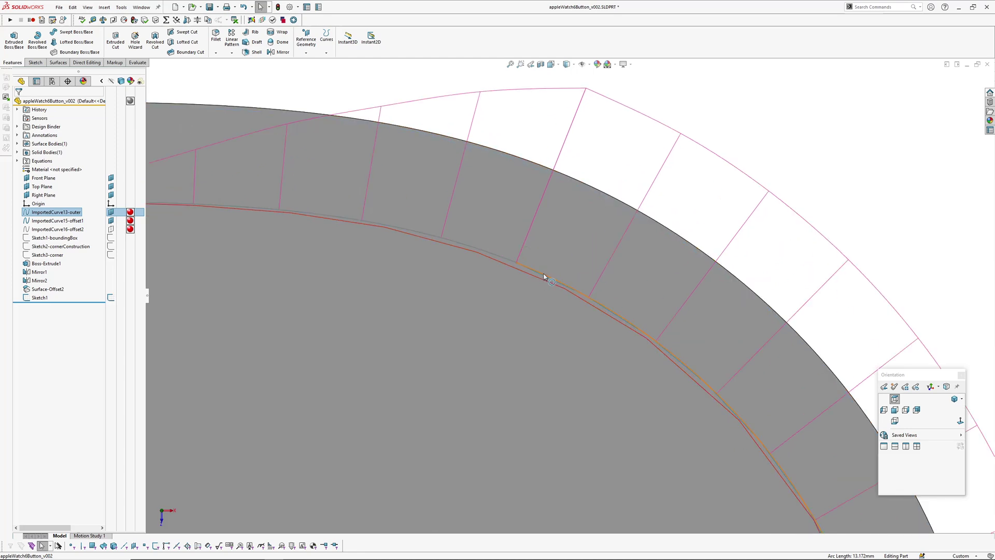
{"action": "scroll", "coordinate": [544, 274], "scroll_direction": "up", "scroll_amount": 3}
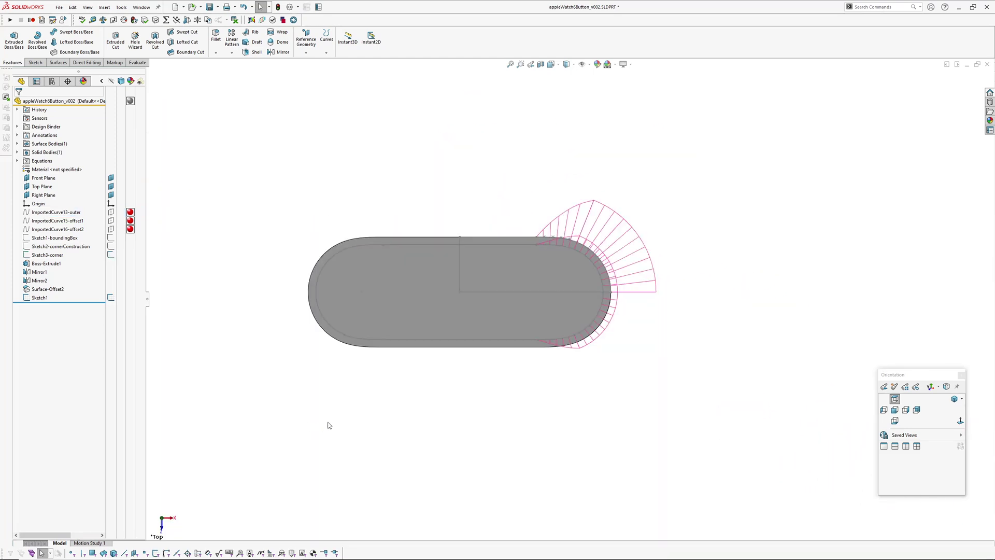
Set the global variable buttonHeight to 6 in the equations, rebuild the model and check the corner's curvature comb.
{"action": "middle_click_drag", "start_coordinate": [384, 407], "coordinate": [408, 399], "text": "ctrl"}
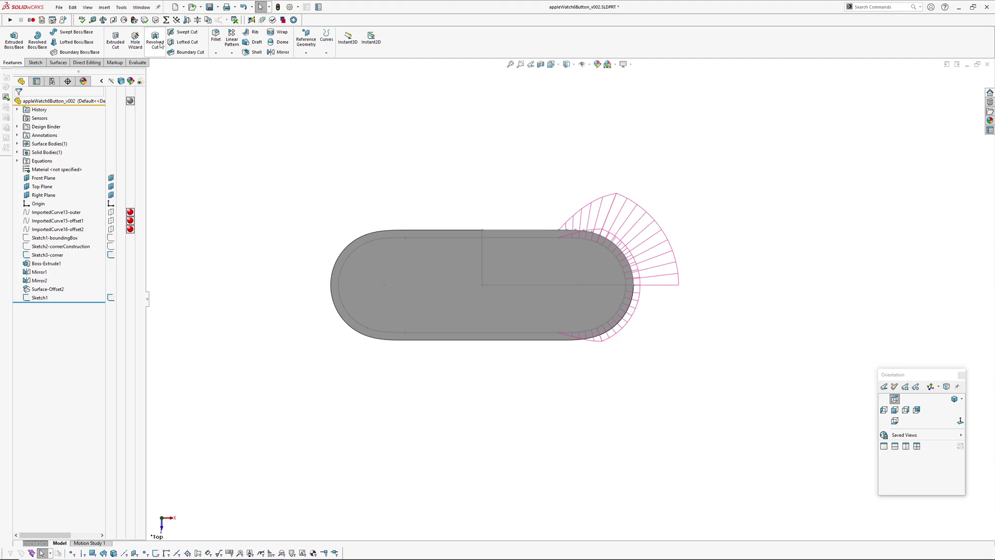
{"action": "left_click", "coordinate": [165, 20]}
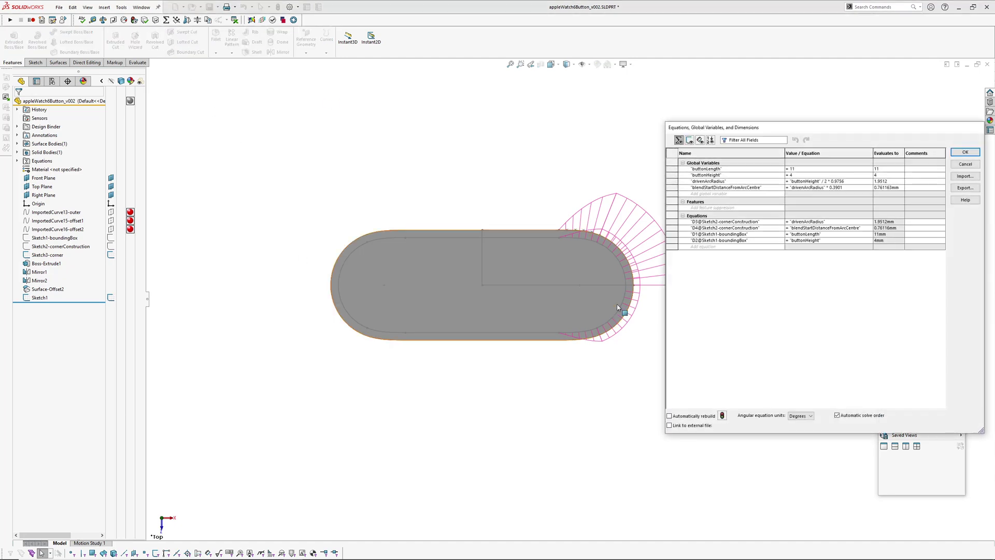
{"action": "left_click", "coordinate": [807, 174]}
{"action": "type", "text": "6"}
{"action": "key", "text": "Return"}
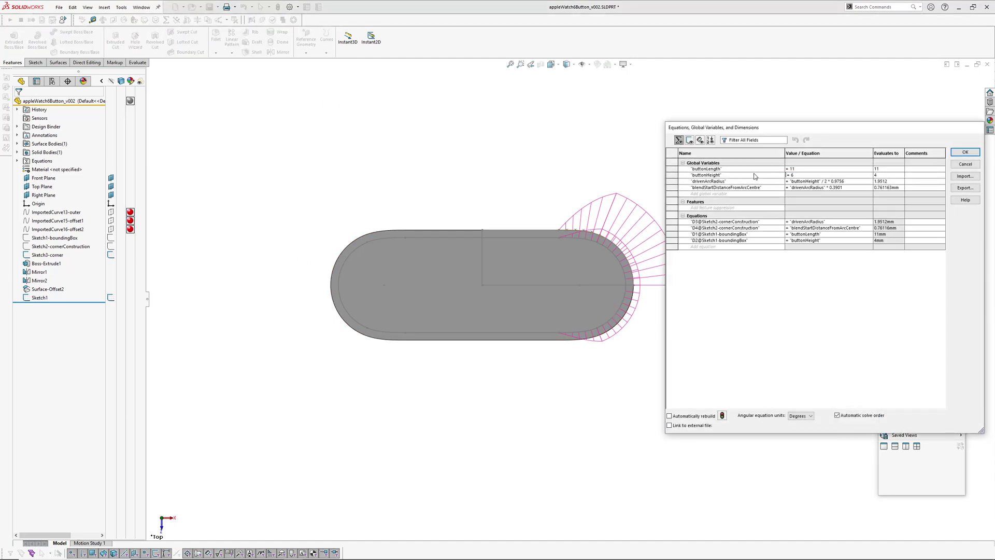
{"action": "key", "text": "Tab"}
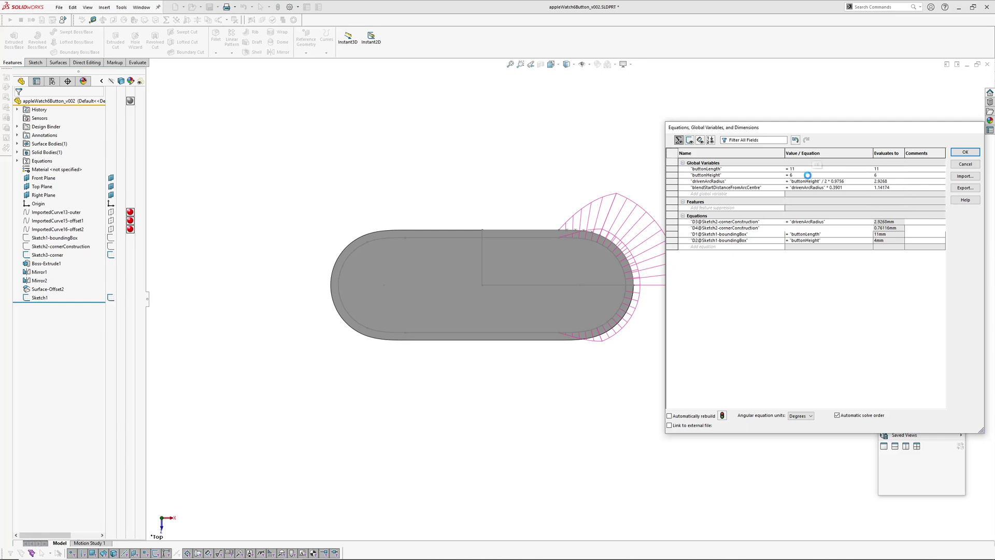
{"action": "left_click", "coordinate": [723, 415]}
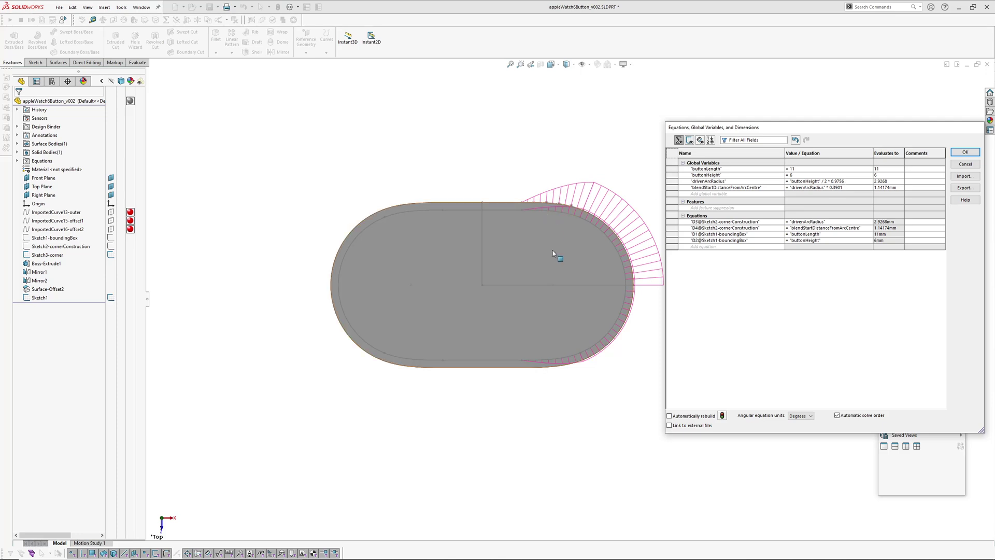
{"action": "scroll", "coordinate": [554, 252], "scroll_direction": "down", "scroll_amount": 1}
{"action": "middle_click_drag", "start_coordinate": [558, 252], "coordinate": [507, 257], "text": "ctrl"}
{"action": "scroll", "coordinate": [491, 275], "scroll_direction": "down", "scroll_amount": 2}
{"action": "scroll", "coordinate": [490, 274], "scroll_direction": "up", "scroll_amount": 3}
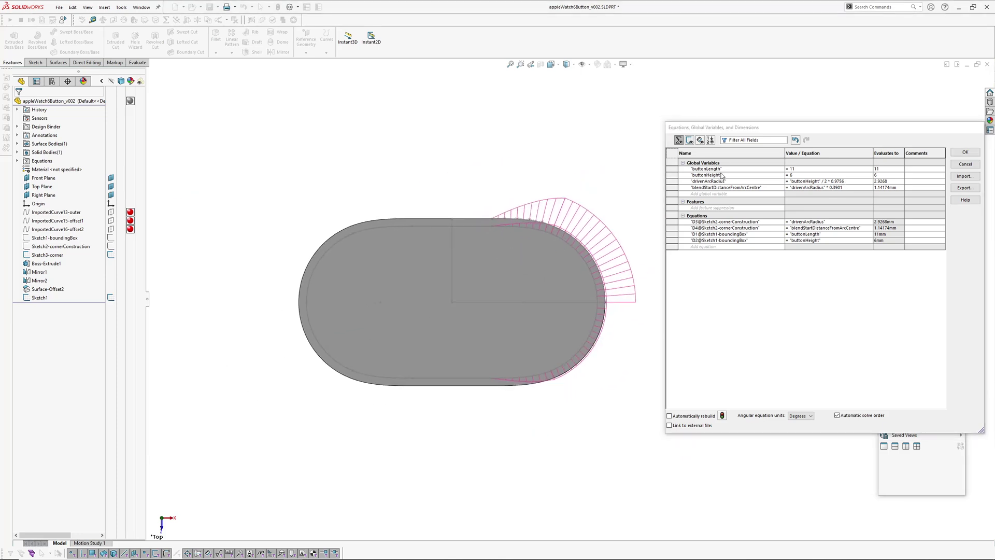
Set buttonHeight to 8, rebuild the model and inspect where the curvature comb starts near the middle of the long edge.
{"action": "left_click", "coordinate": [791, 177]}
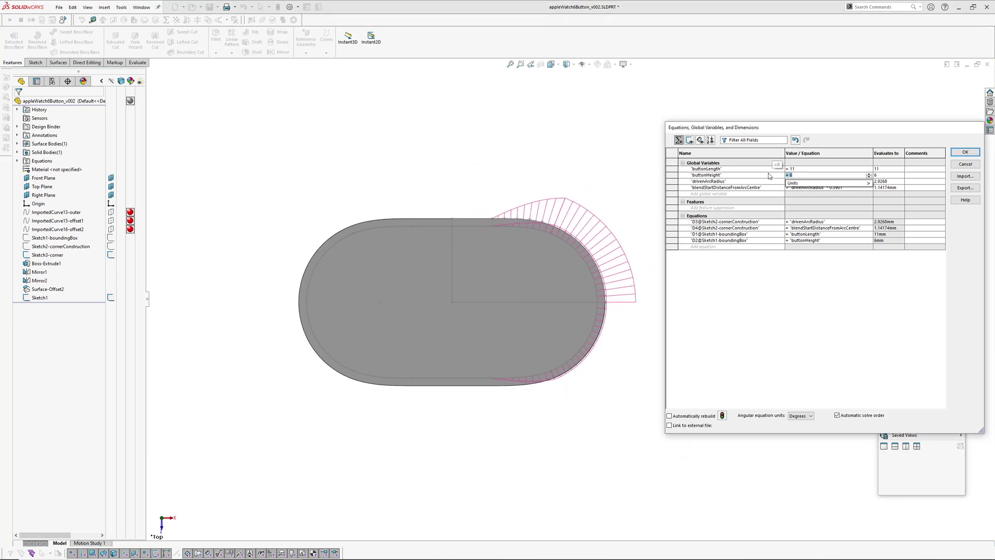
{"action": "type", "text": "8"}
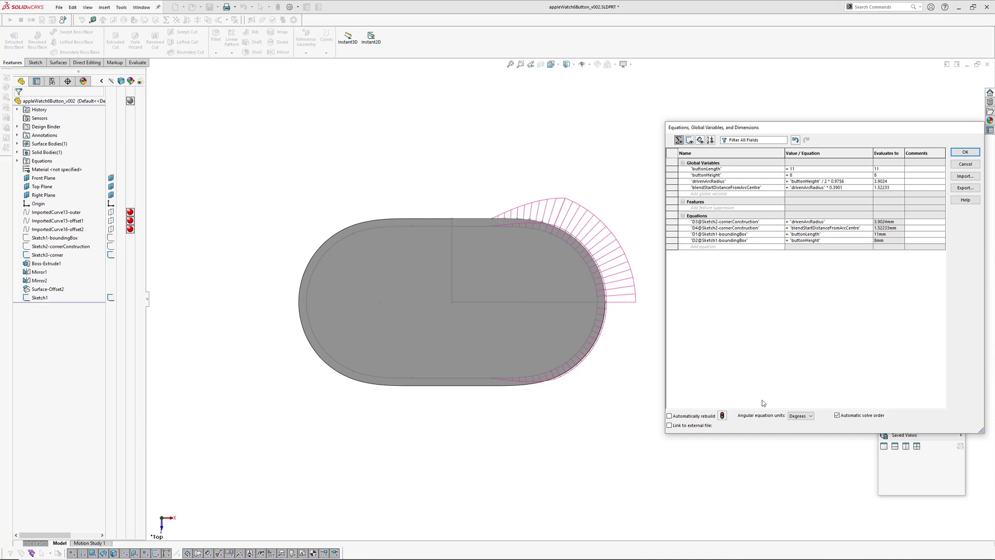
{"action": "left_click", "coordinate": [723, 416]}
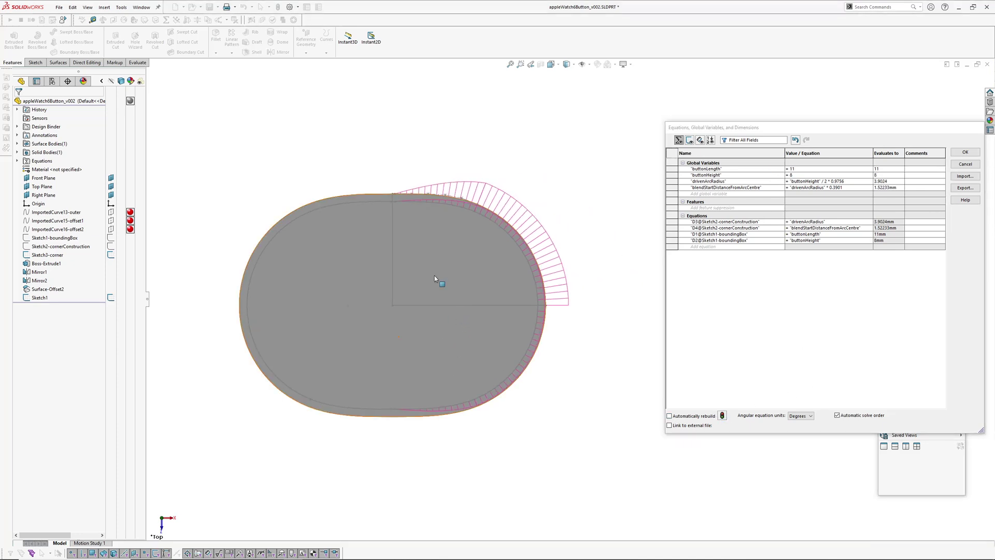
{"action": "scroll", "coordinate": [415, 208], "scroll_direction": "down", "scroll_amount": 3}
{"action": "scroll", "coordinate": [425, 224], "scroll_direction": "down", "scroll_amount": 2}
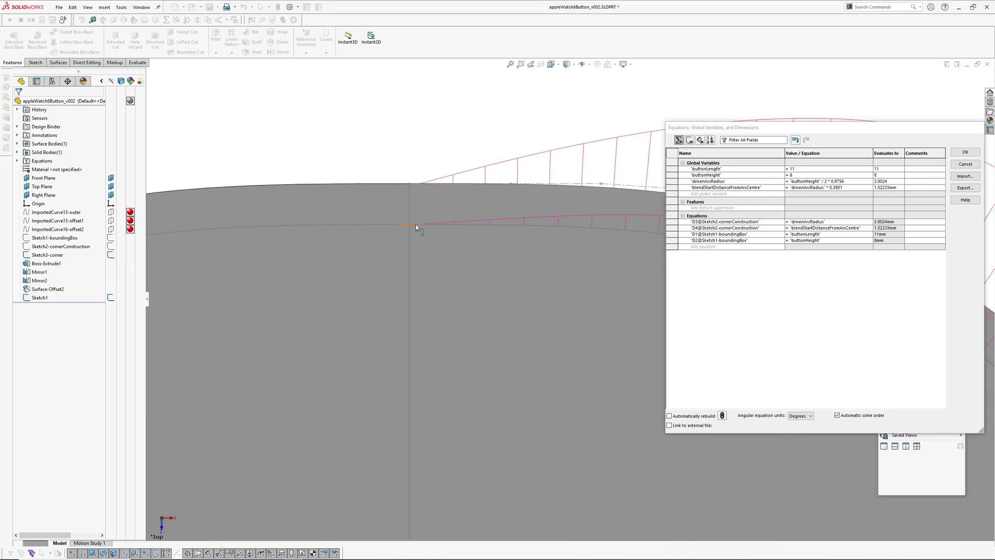
{"action": "scroll", "coordinate": [426, 244], "scroll_direction": "up", "scroll_amount": 5}
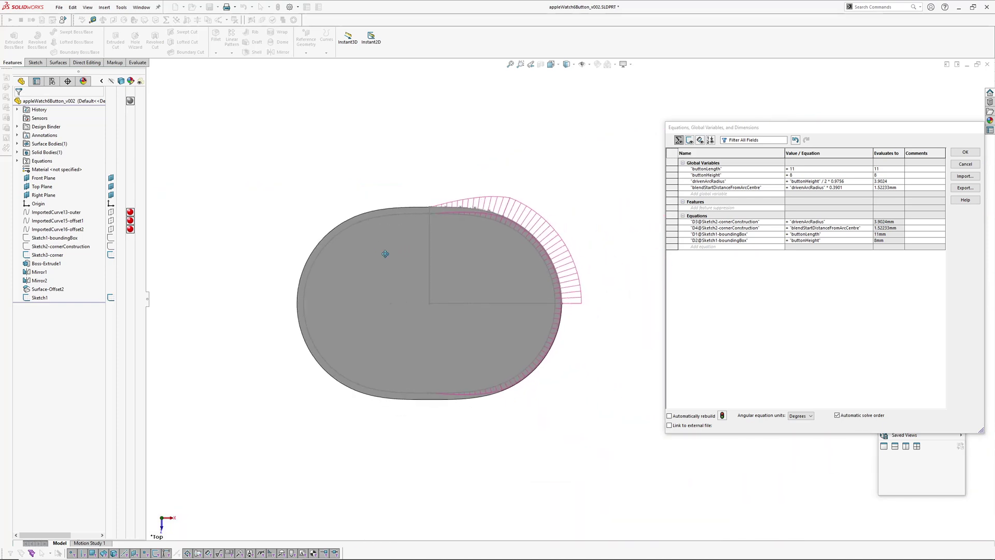
Set the global variable buttonLength to 15 and rebuild the button.
{"action": "left_click", "coordinate": [800, 169]}
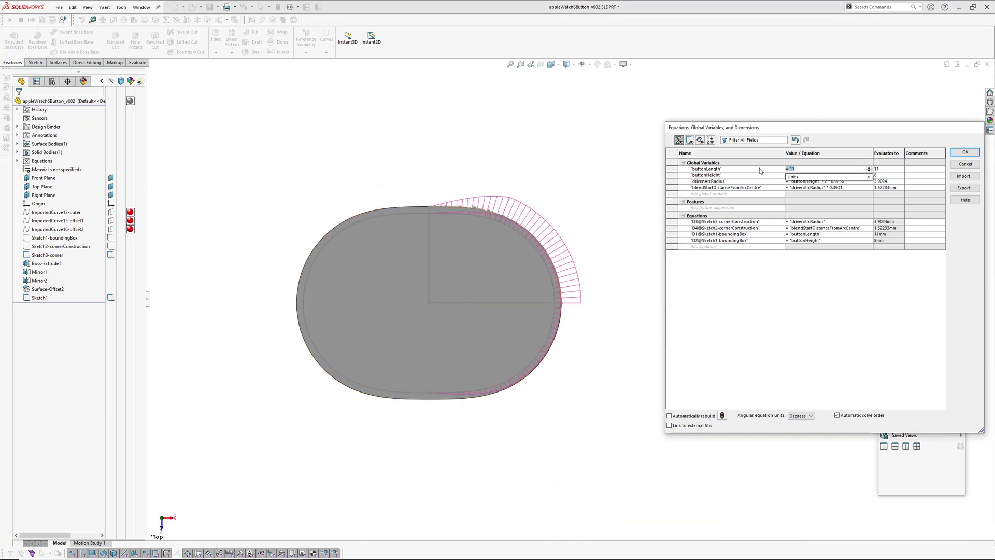
{"action": "type", "text": "15"}
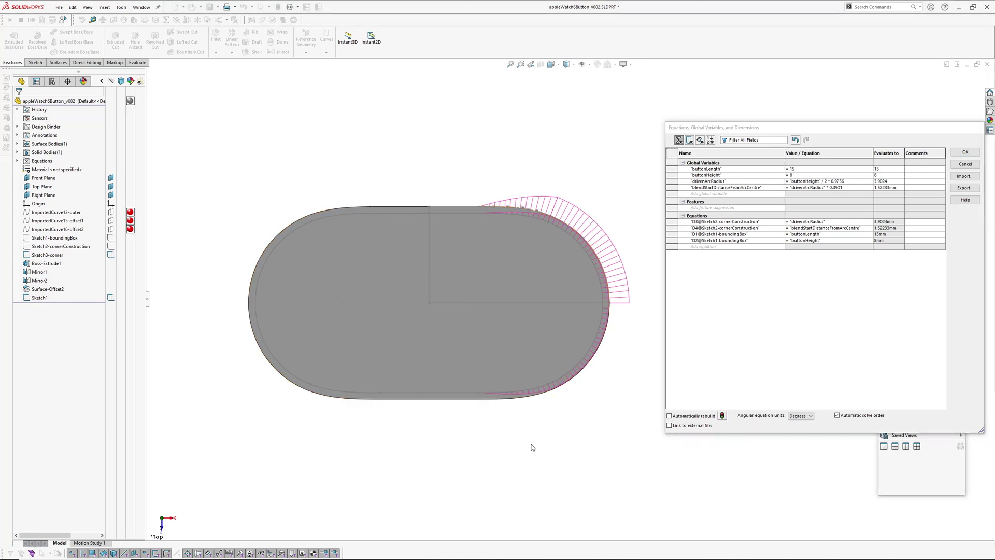
{"action": "middle_click_drag", "start_coordinate": [503, 447], "coordinate": [525, 446], "text": "ctrl"}
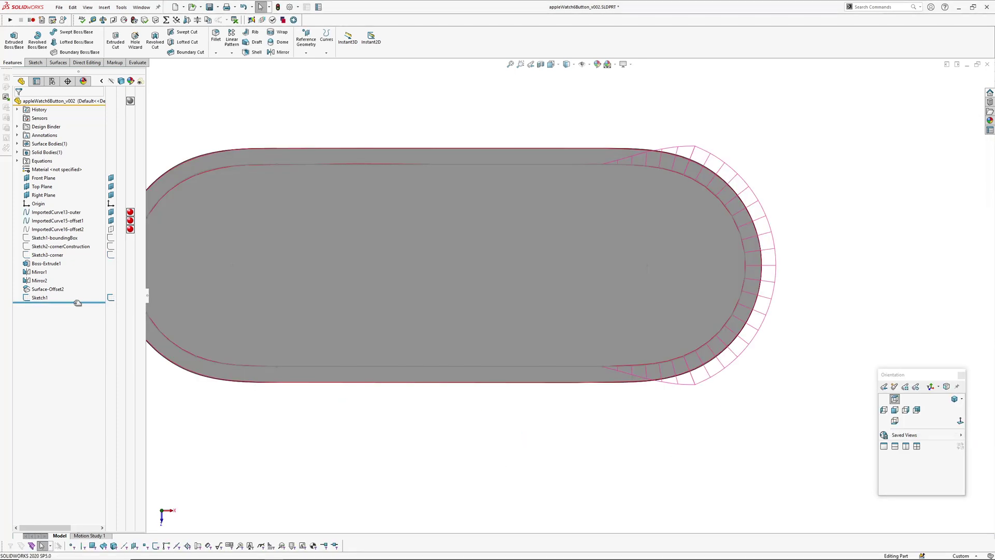
Roll the model back to just after Mirror2 and examine the body's side faces and corners with zebra stripes.
{"action": "left_click_drag", "start_coordinate": [78, 302], "coordinate": [78, 284]}
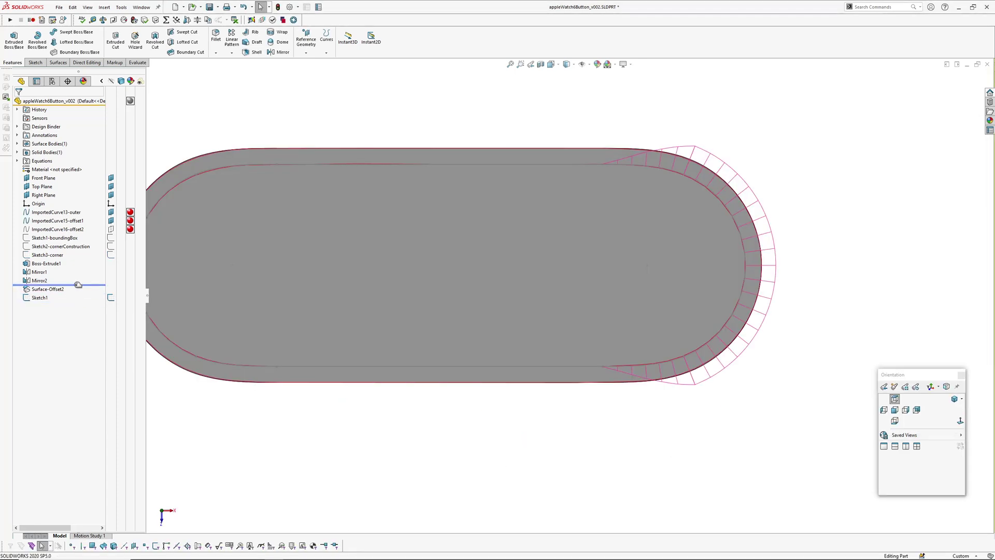
{"action": "scroll", "coordinate": [561, 313], "scroll_direction": "up", "scroll_amount": 3}
{"action": "mouse_move", "coordinate": [562, 313]}
{"action": "middle_mouse_down"}
{"action": "mouse_move", "coordinate": [620, 266]}
{"action": "mouse_move", "coordinate": [649, 361]}
{"action": "middle_mouse_up"}
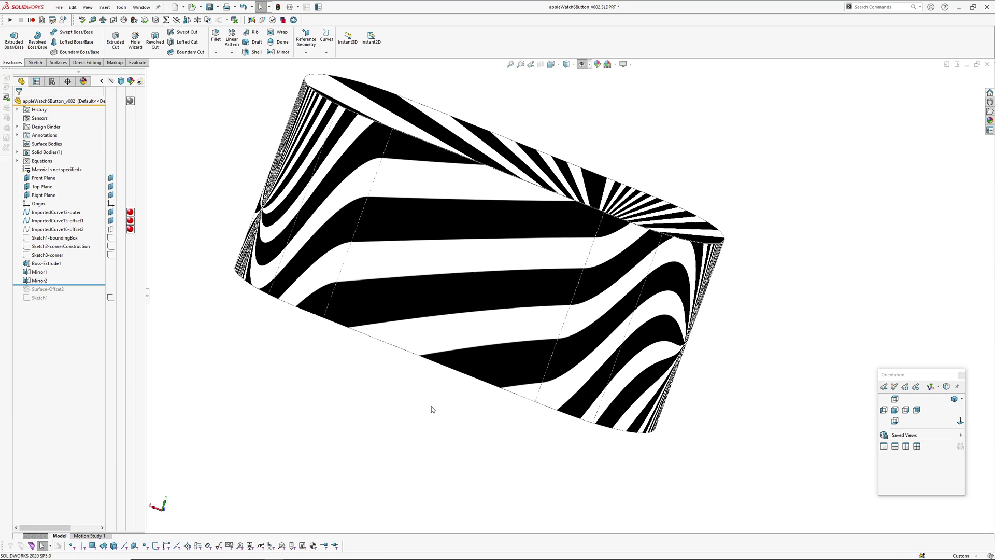
{"action": "middle_click_drag", "start_coordinate": [432, 406], "coordinate": [426, 342]}
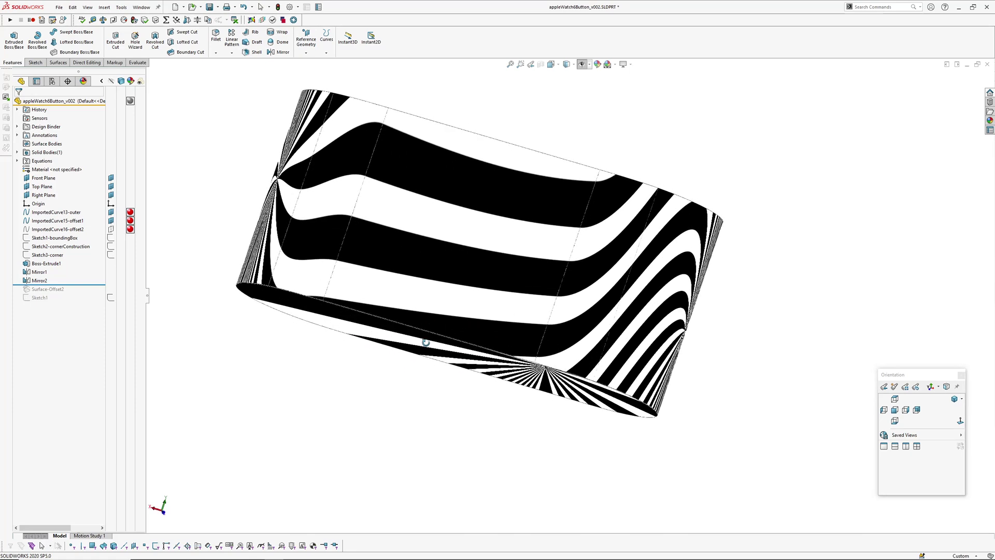
{"action": "scroll", "coordinate": [591, 318], "scroll_direction": "down", "scroll_amount": 2}
{"action": "middle_click_drag", "start_coordinate": [593, 284], "coordinate": [586, 254]}
{"action": "scroll", "coordinate": [587, 254], "scroll_direction": "up", "scroll_amount": 1}
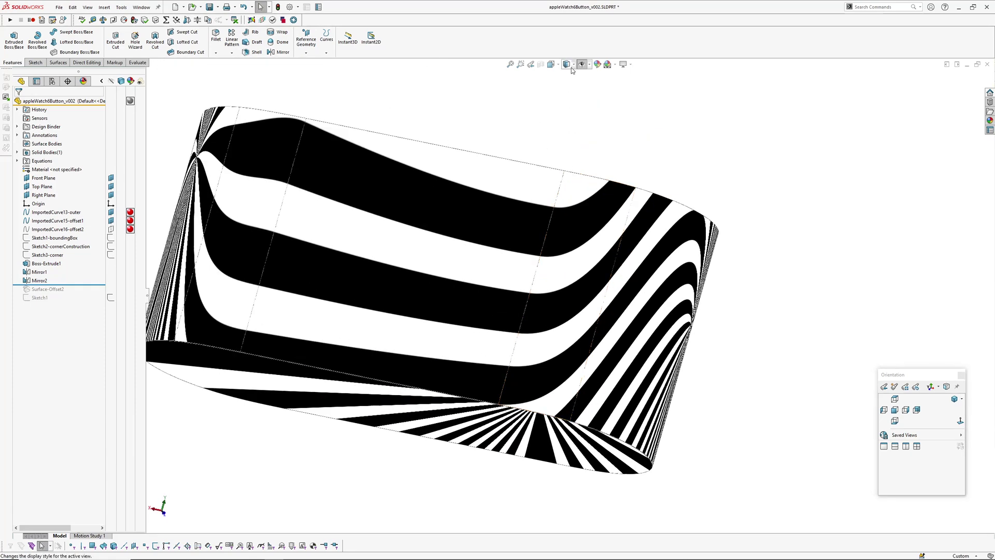
Switch the display style to shaded without edges and examine the zebra stripes' flow across the corner transitions.
{"action": "left_click", "coordinate": [572, 66]}
{"action": "left_click", "coordinate": [567, 87]}
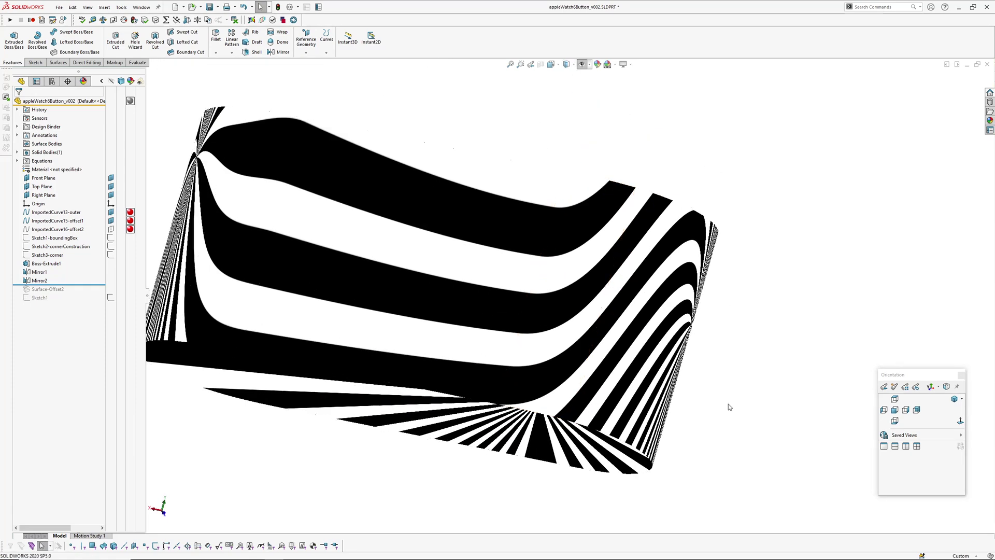
{"action": "mouse_move", "coordinate": [728, 404]}
{"action": "middle_mouse_down"}
{"action": "mouse_move", "coordinate": [695, 376]}
{"action": "mouse_move", "coordinate": [733, 400]}
{"action": "middle_mouse_up"}
{"action": "scroll", "coordinate": [718, 358], "scroll_direction": "down", "scroll_amount": 1}
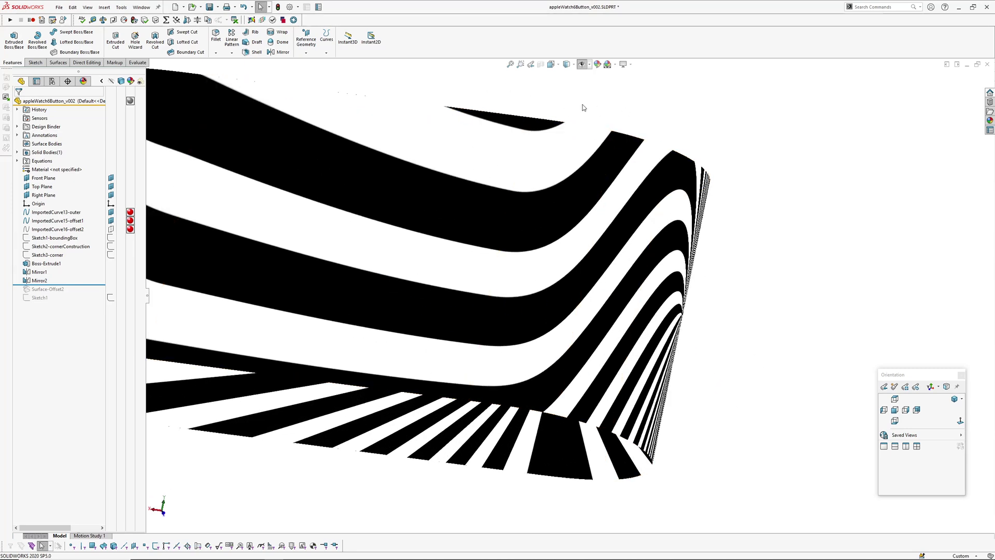
{"action": "middle_click_drag", "start_coordinate": [773, 270], "coordinate": [778, 342]}
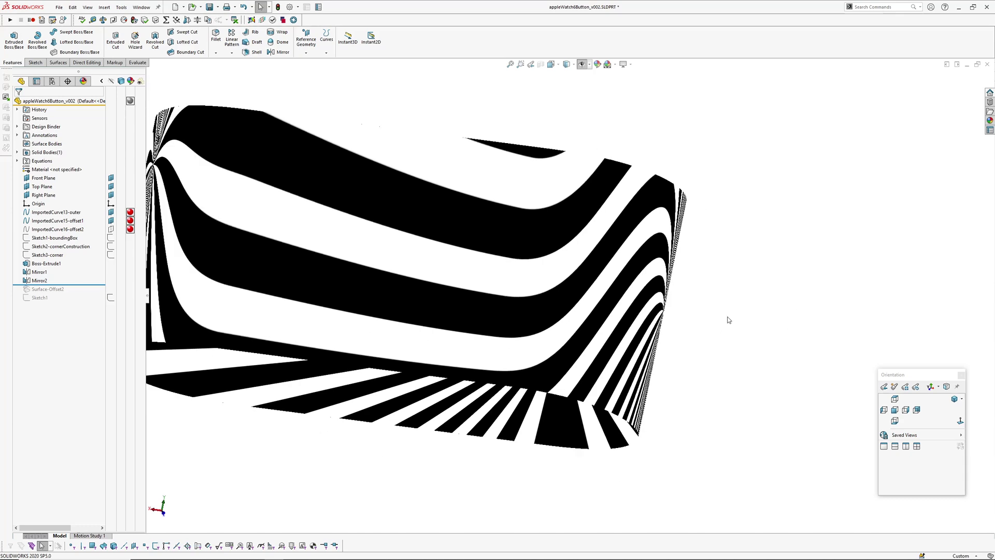
{"action": "mouse_move", "coordinate": [728, 320]}
{"action": "middle_mouse_down"}
{"action": "mouse_move", "coordinate": [705, 300]}
{"action": "mouse_move", "coordinate": [720, 282]}
{"action": "mouse_move", "coordinate": [718, 324]}
{"action": "mouse_move", "coordinate": [702, 309]}
{"action": "mouse_move", "coordinate": [717, 312]}
{"action": "middle_mouse_up"}
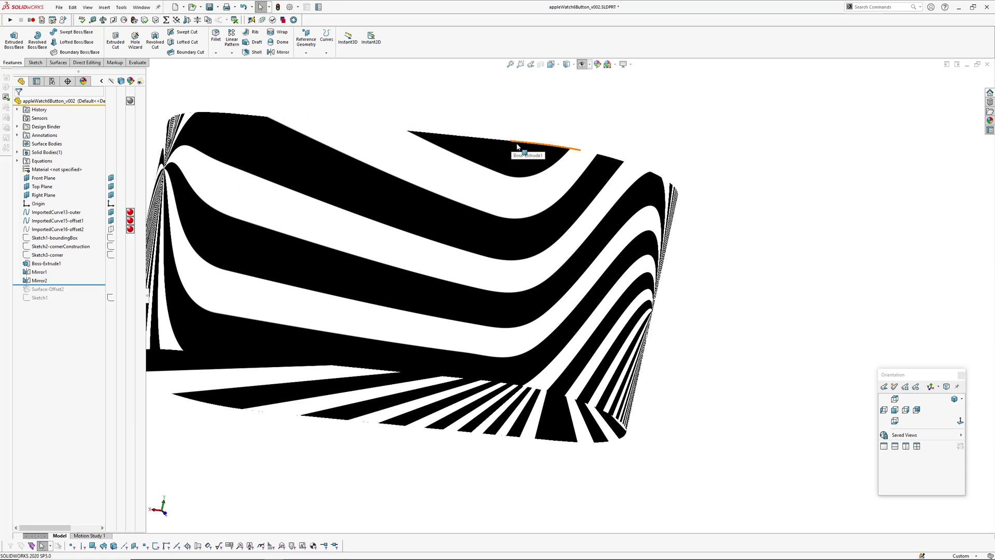
Turn off the zebra stripes and inspect the shading on the body's rounded corner faces, leaving no face selected.
{"action": "left_click", "coordinate": [516, 217]}
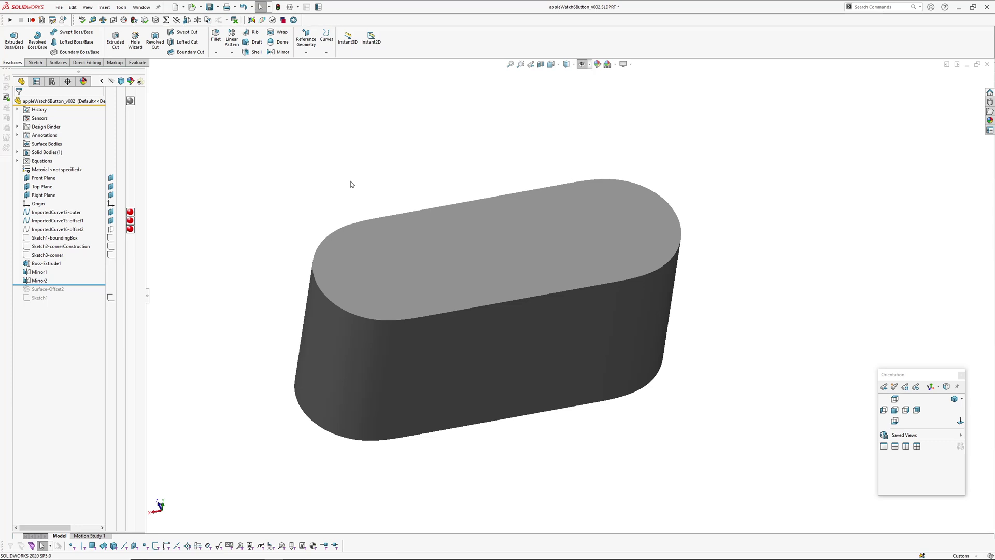
{"action": "middle_click_drag", "start_coordinate": [473, 192], "coordinate": [566, 267]}
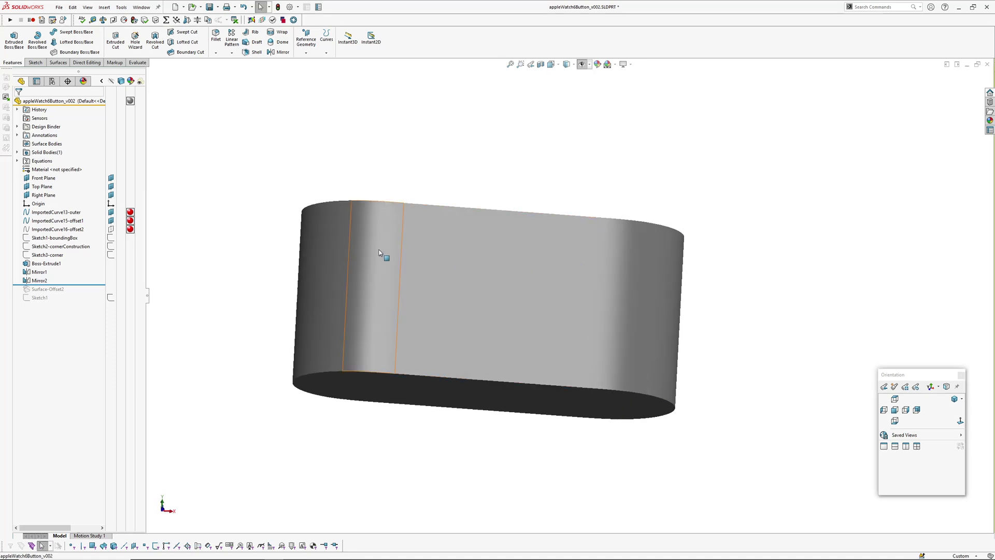
{"action": "left_click", "coordinate": [382, 254]}
{"action": "middle_click_drag", "start_coordinate": [383, 255], "coordinate": [531, 137]}
{"action": "scroll", "coordinate": [608, 328], "scroll_direction": "down", "scroll_amount": 2}
{"action": "middle_click_drag", "start_coordinate": [607, 328], "coordinate": [612, 300]}
{"action": "left_click", "coordinate": [633, 292]}
{"action": "left_click", "coordinate": [583, 138]}
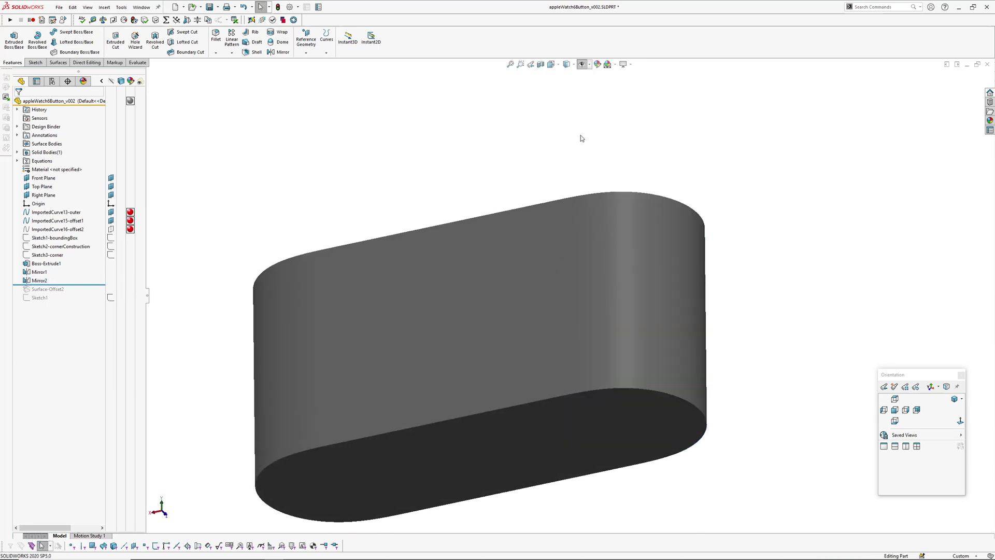
Examine the shaded body's corner transitions from other angles and fit the whole button in view.
{"action": "scroll", "coordinate": [581, 140], "scroll_direction": "up", "scroll_amount": 2}
{"action": "middle_click_drag", "start_coordinate": [578, 156], "coordinate": [430, 223]}
{"action": "scroll", "coordinate": [474, 270], "scroll_direction": "down", "scroll_amount": 3}
{"action": "middle_click_drag", "start_coordinate": [472, 270], "coordinate": [471, 409]}
{"action": "scroll", "coordinate": [497, 342], "scroll_direction": "up", "scroll_amount": 3}
{"action": "key", "text": "f"}
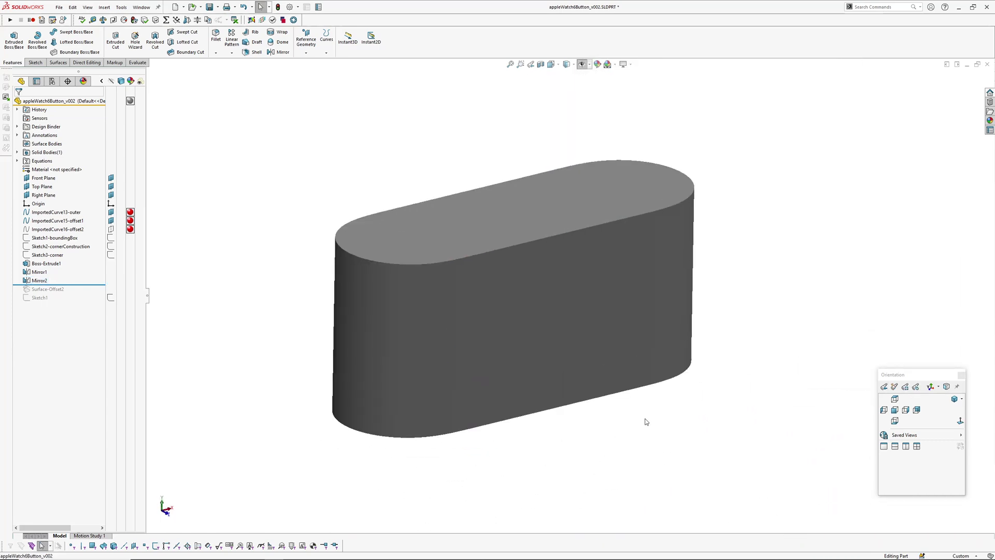